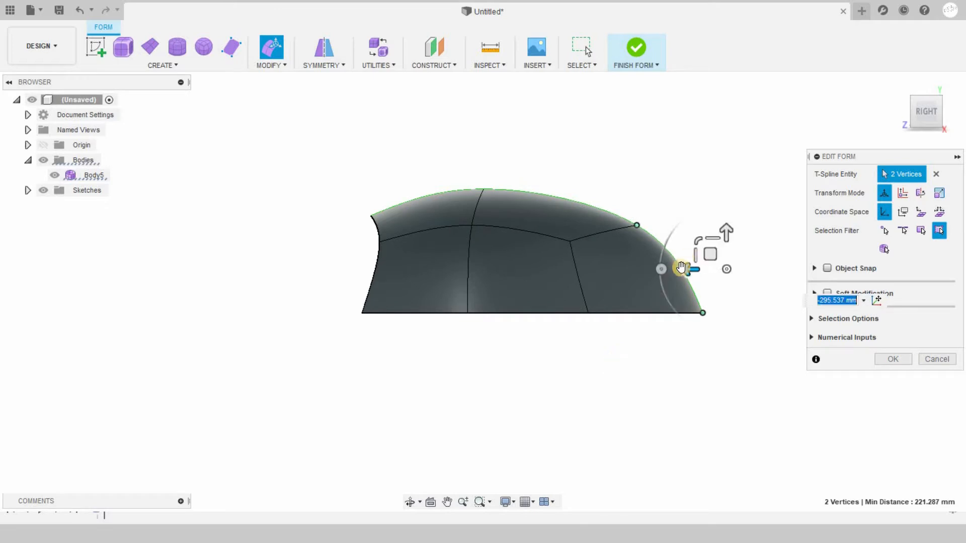
Step: Shorten the nose of the form by moving its two selected centreline vertices slightly inward
left_click_drag(669, 269, 660, 269)
left_click(597, 409)
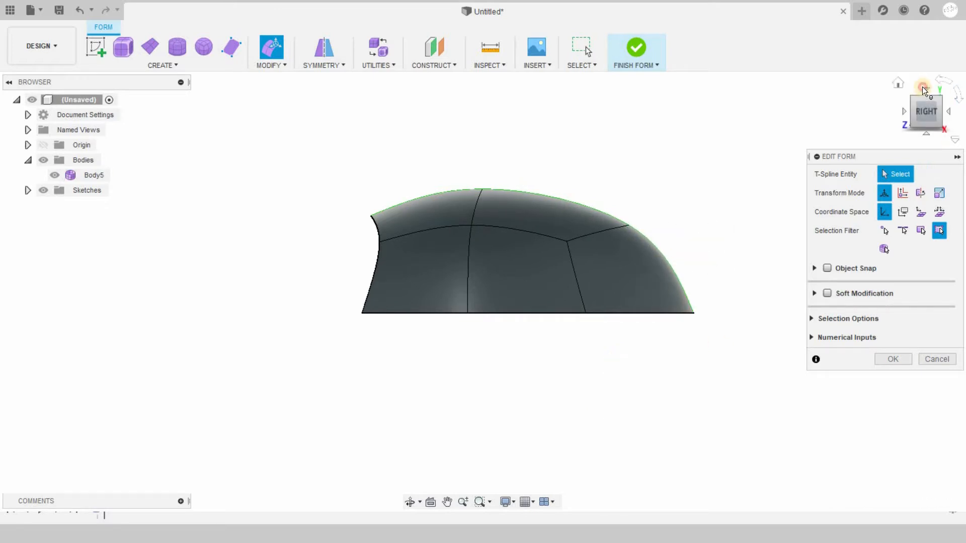
Step: Adjust the lower side vertices of the form seen from above and pull the lower nose vertex inward to round the tip
left_click(922, 87)
left_click(474, 150)
left_click_drag(469, 190, 482, 101)
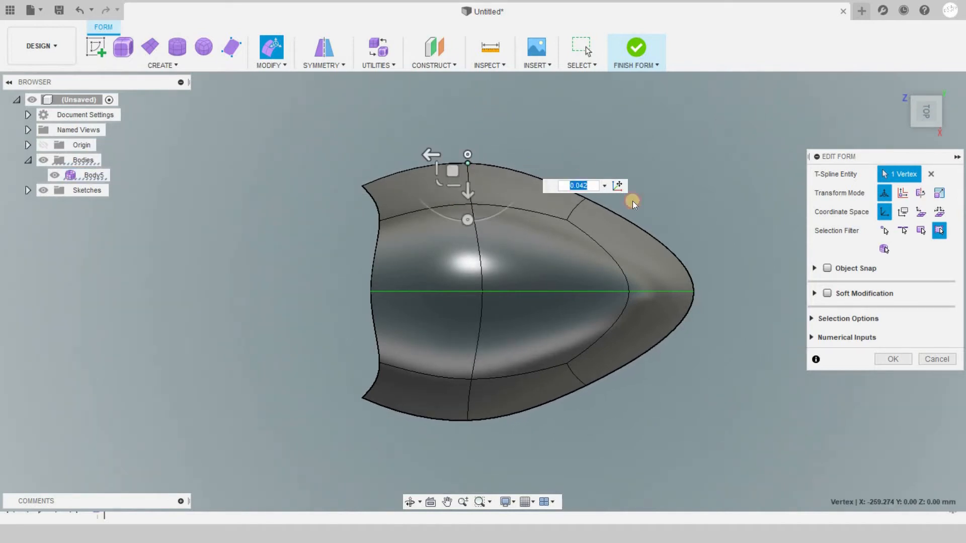
left_click(584, 200)
left_click_drag(560, 250, 557, 200)
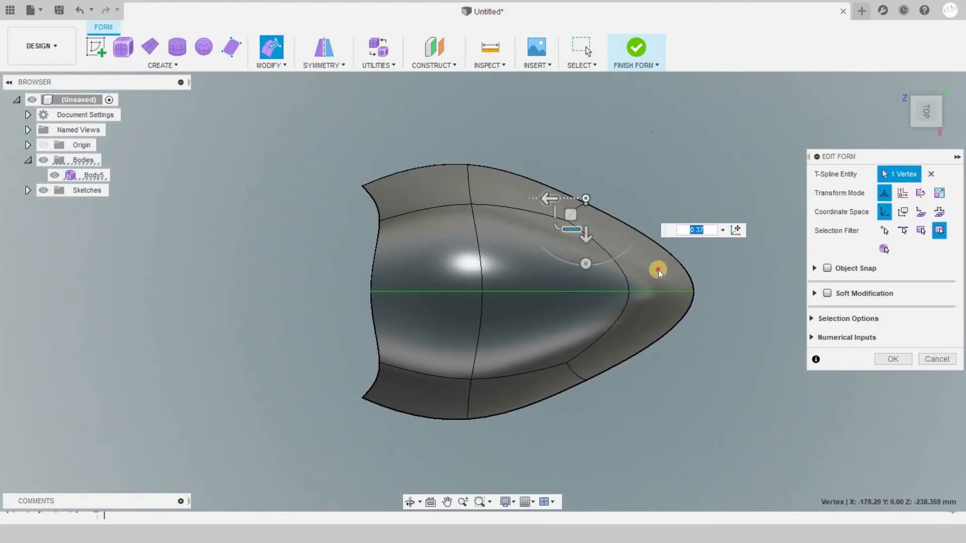
key("Escape")
left_click_drag(693, 292, 708, 306)
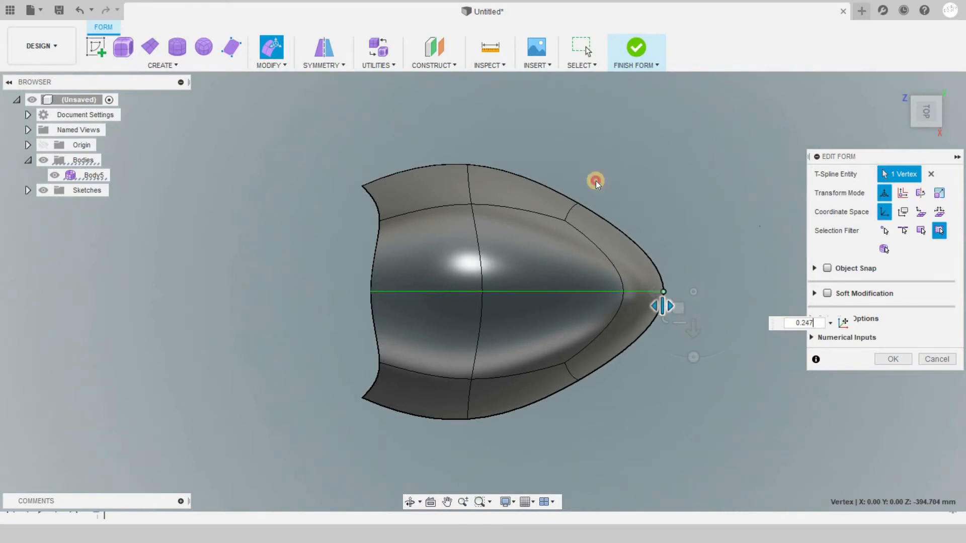
Step: Move the rear lower side edge inward by about 20.3 mm and -6.3 mm, with its mirrored counterpart following
left_click_drag(469, 165, 401, 206)
left_click(453, 158)
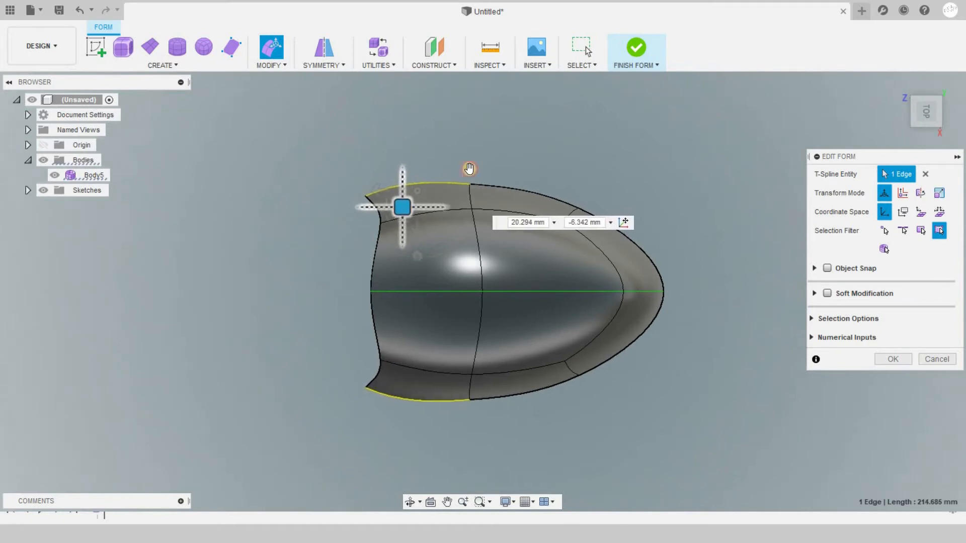
left_click(815, 176)
Step: Insert a single simple edge loop from the form's entire lower boundary edge at an insert location of about 0.88
left_click(921, 118)
middle_click_drag(544, 332, 567, 336, "shift")
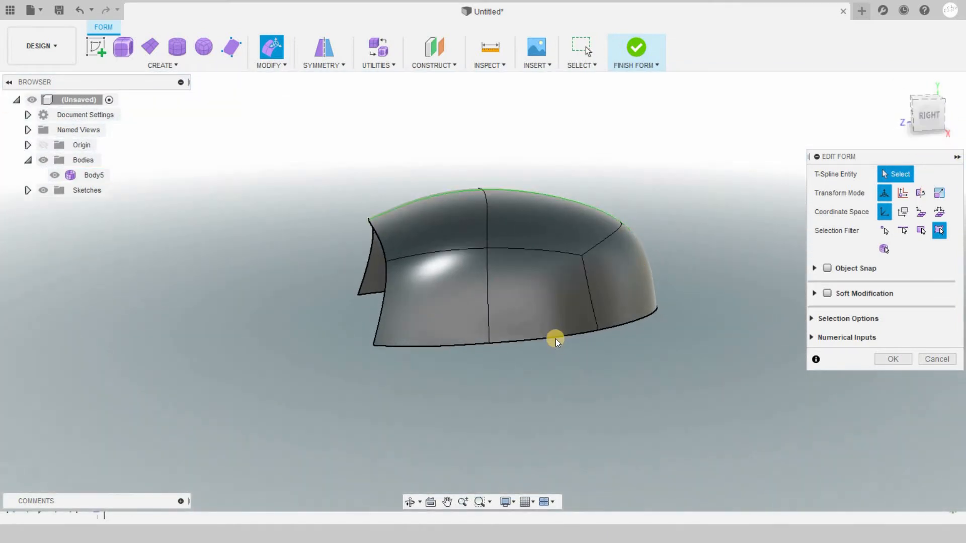
double_click(555, 338)
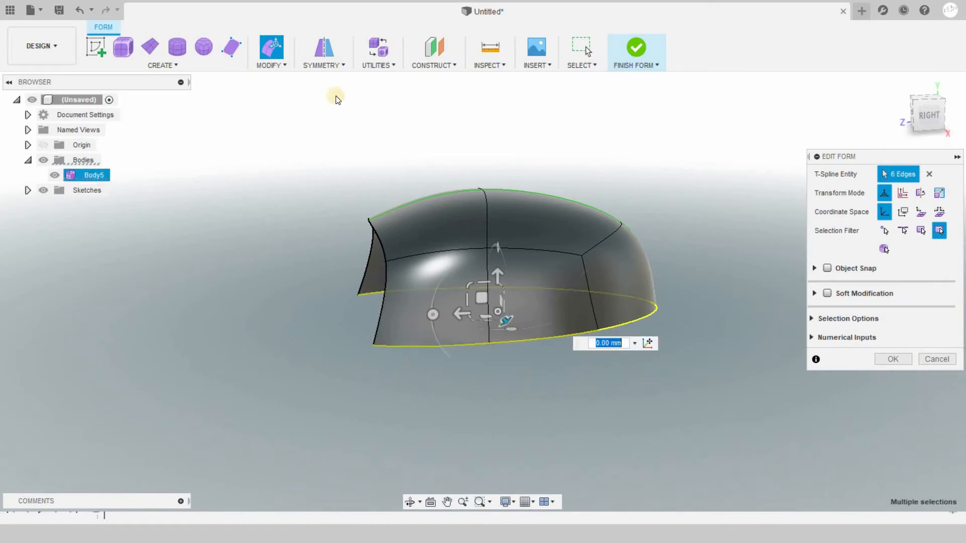
left_click(279, 65)
left_click(290, 93)
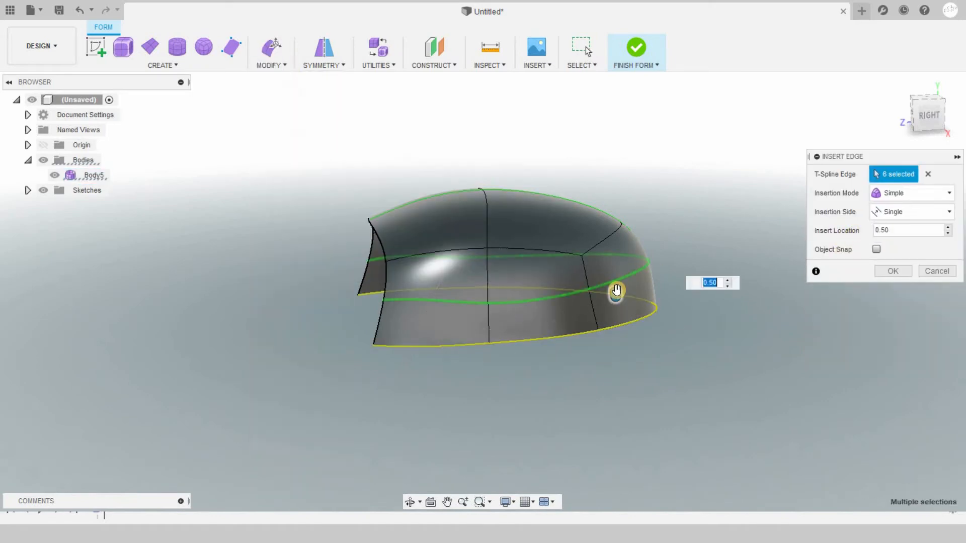
left_click_drag(607, 252, 610, 259)
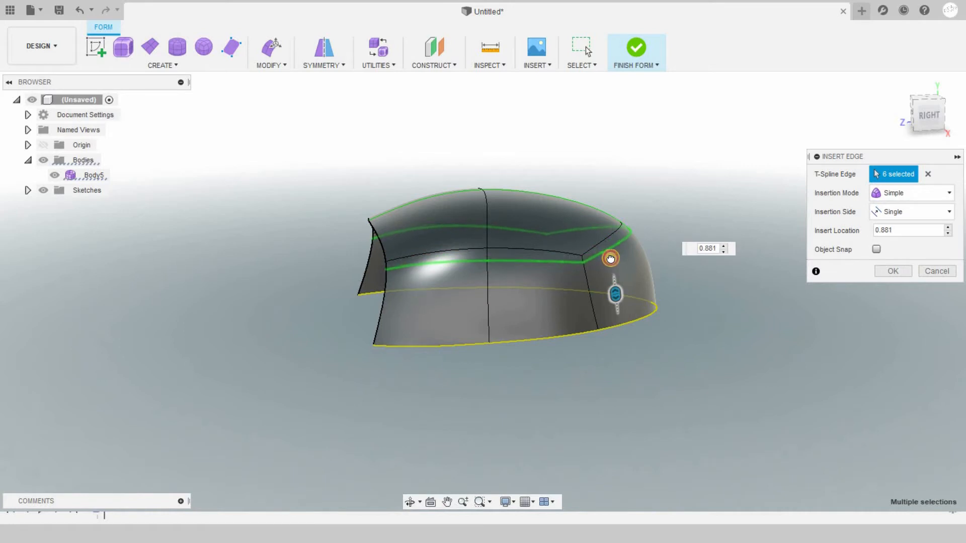
left_click(883, 271)
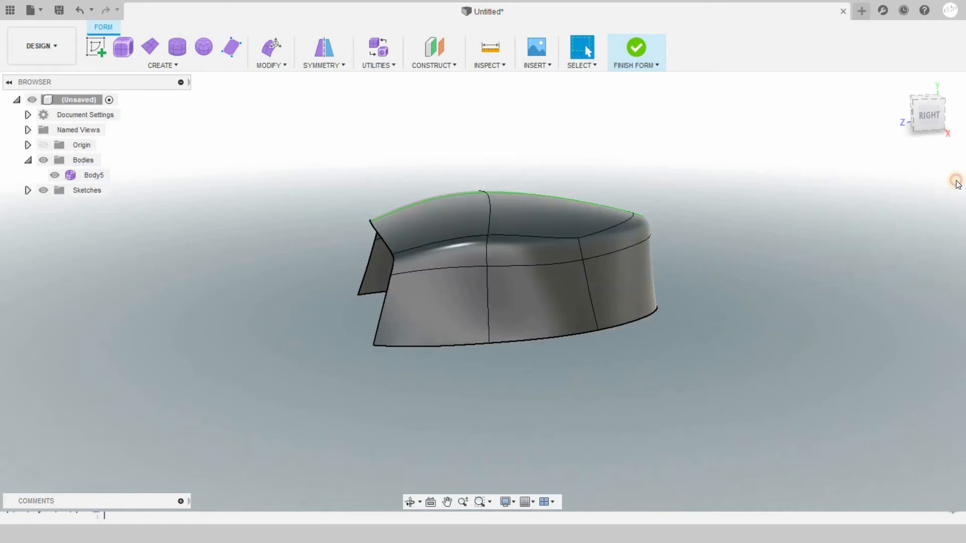
Step: Insert a second edge loop just above the upper side wall loop at an insert location of about -0.44
left_click_drag(729, 102, 930, 109)
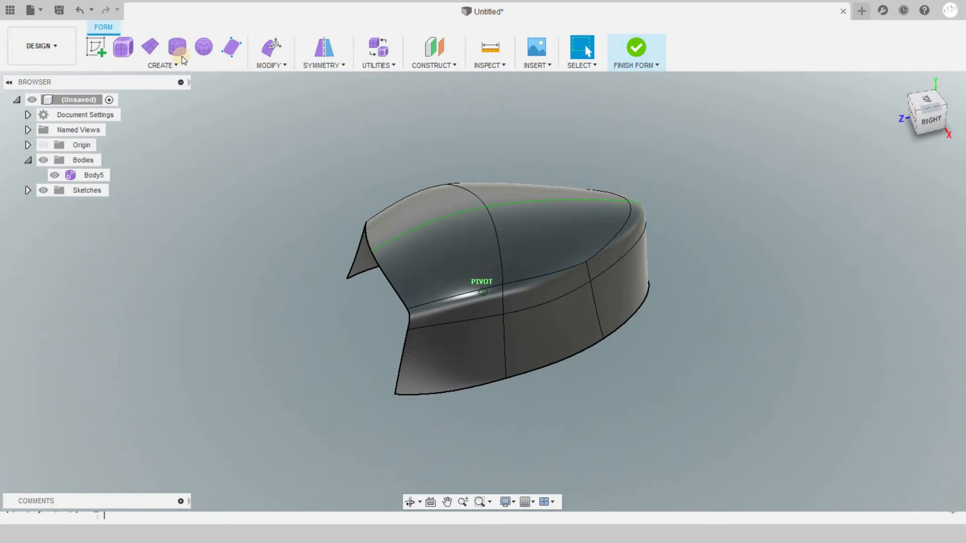
double_click(478, 387)
double_click(464, 322)
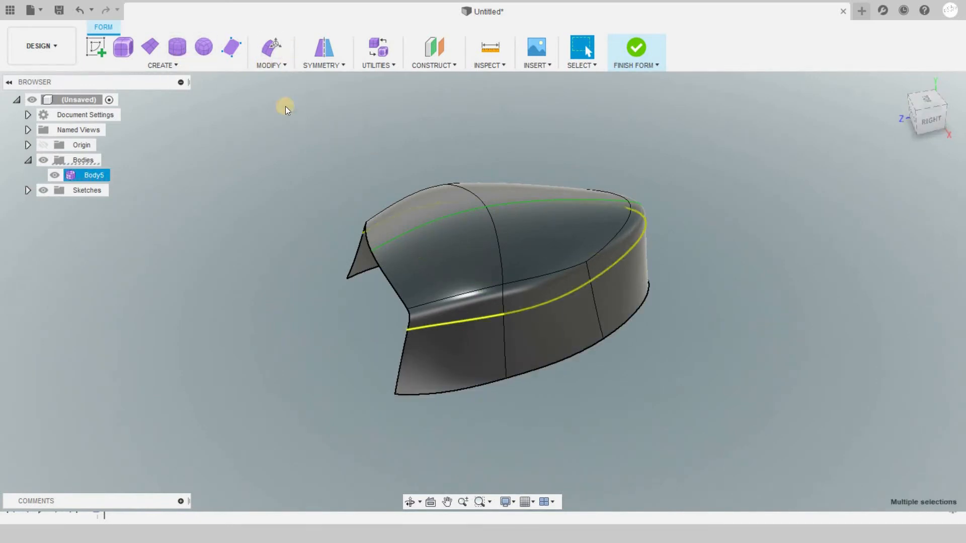
left_click(270, 65)
left_click(271, 109)
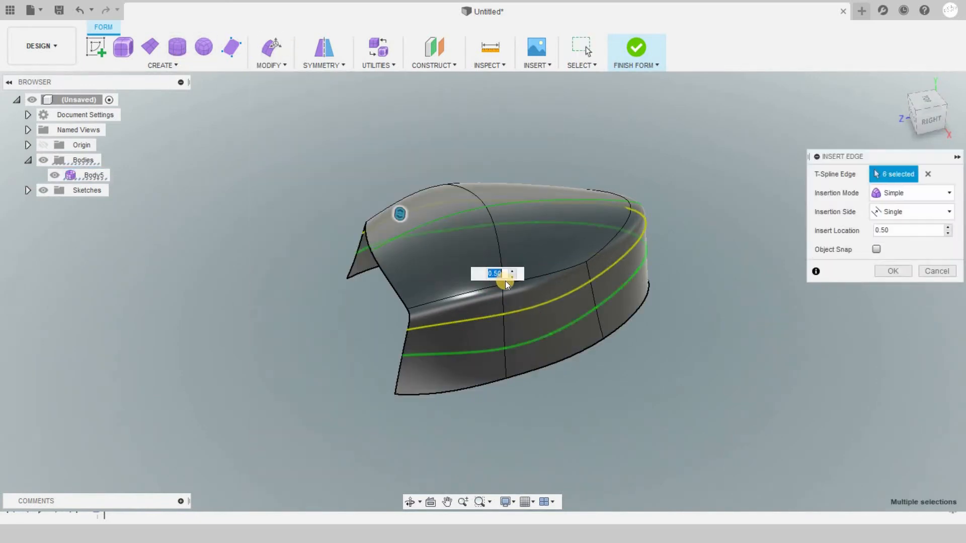
left_click_drag(411, 245, 396, 175)
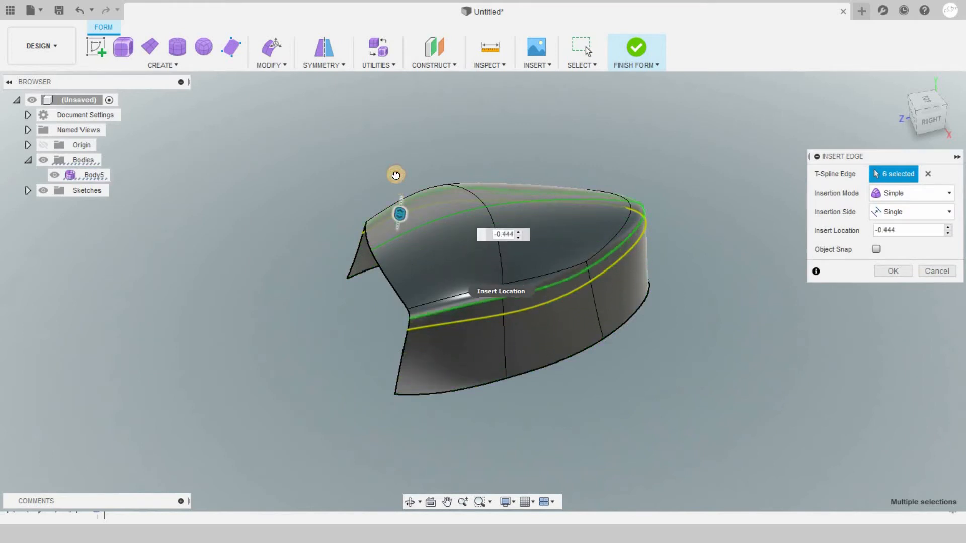
left_click(882, 273)
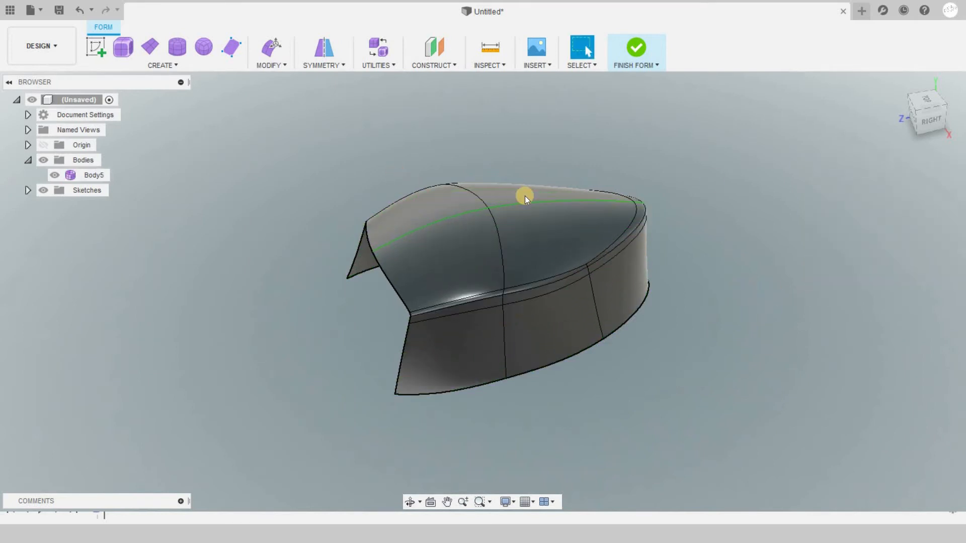
Step: Try pulling the narrow rim face at the nose outward into an overhang, and undo the change
left_click(638, 210)
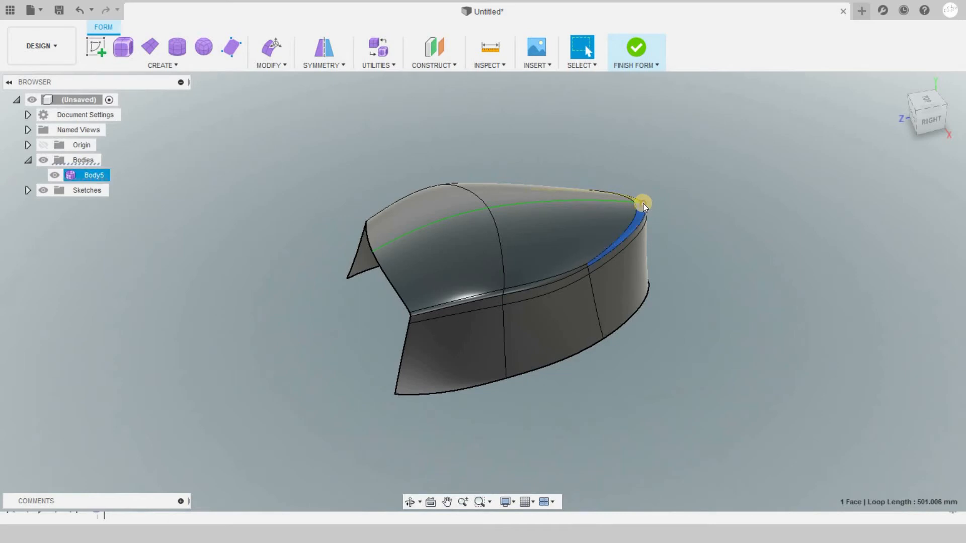
right_click(643, 204)
left_click(672, 190)
left_click(936, 119)
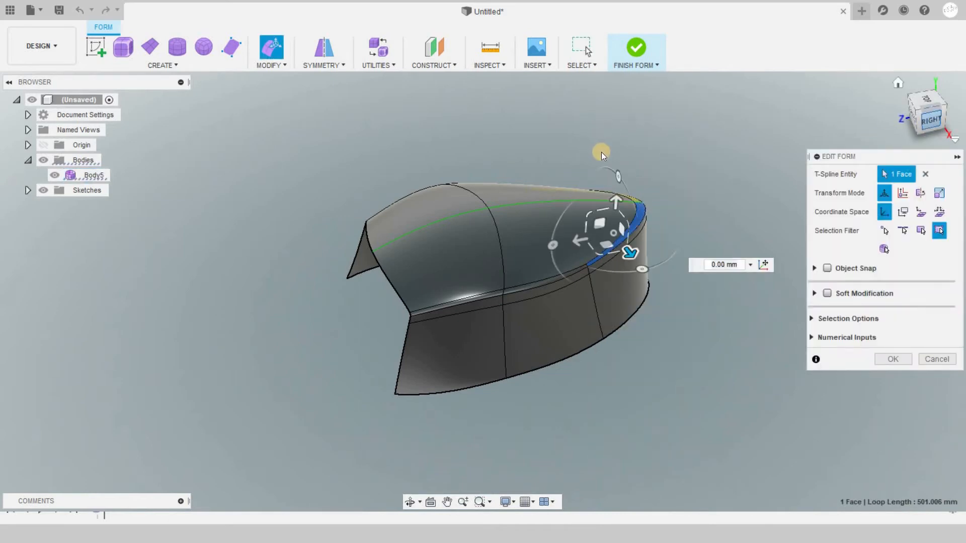
left_click_drag(611, 207, 636, 197)
left_click(706, 166)
mouse_move(5, 123)
middle_mouse_down("shift")
mouse_move(921, 119)
mouse_move(936, 120)
mouse_move(11, 123)
mouse_move(950, 132)
mouse_move(951, 175)
middle_mouse_up("shift")
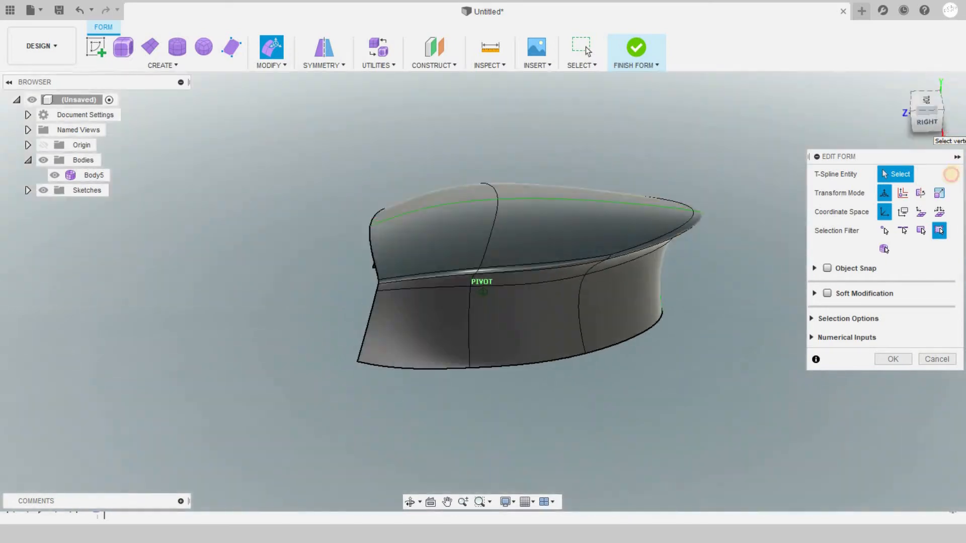
left_click(932, 103)
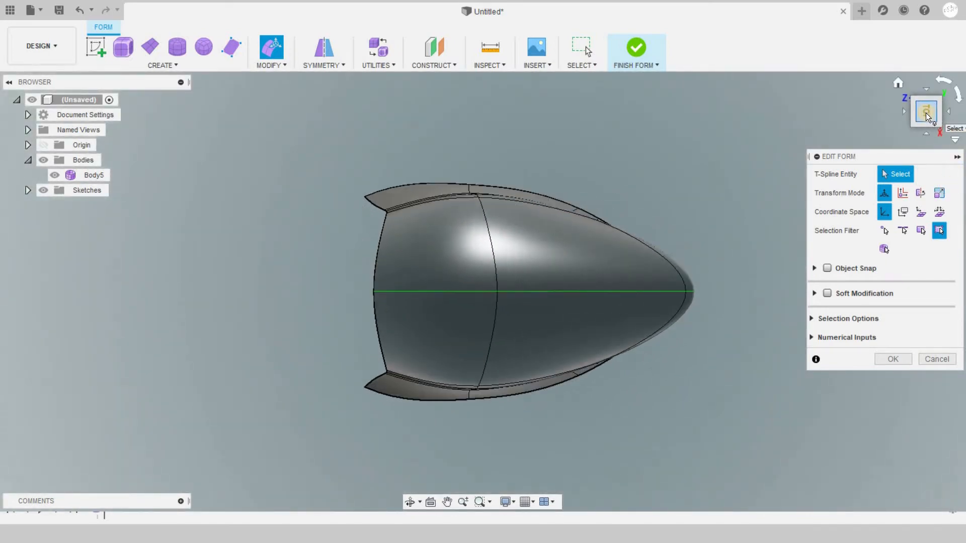
left_click(924, 132)
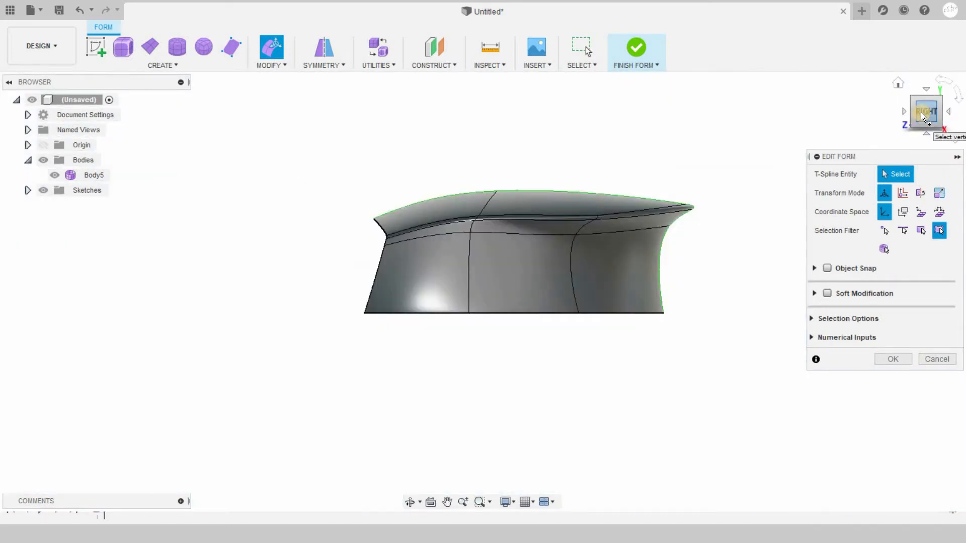
left_click_drag(930, 114, 939, 113)
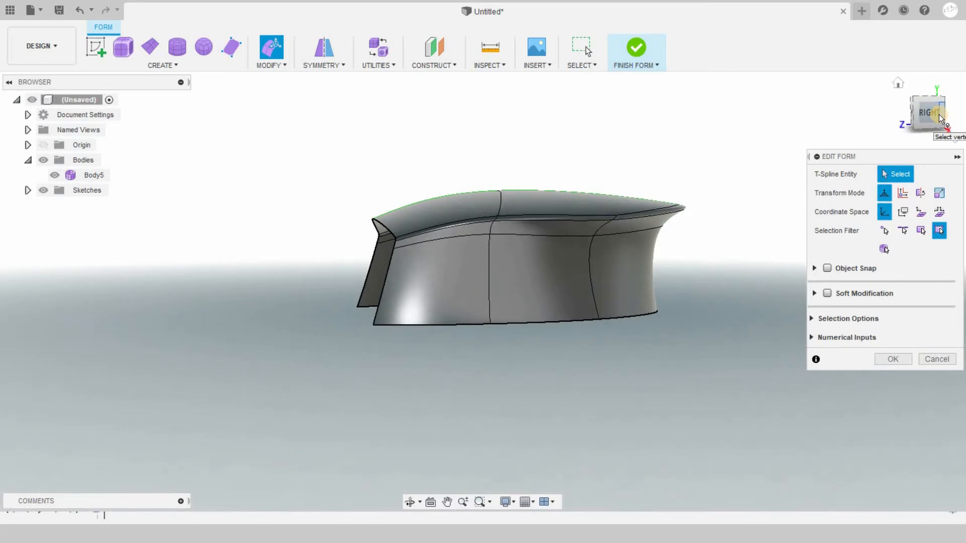
key("ctrl+z")
left_click(947, 110)
left_click(928, 115)
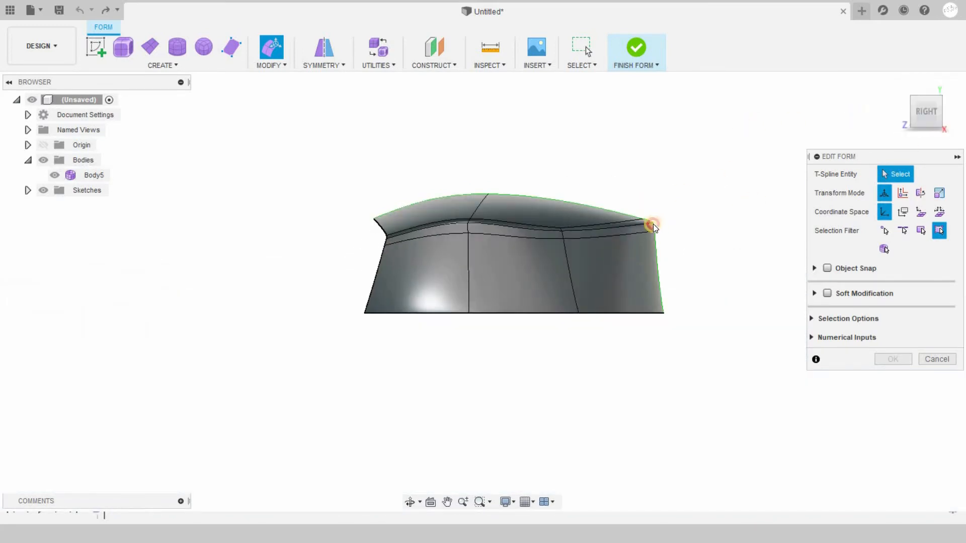
left_click(651, 224)
left_click(734, 182)
left_click_drag(907, 141, 902, 156)
scroll(619, 326, "up", 3)
scroll(512, 316, "down", 2)
left_click(604, 292)
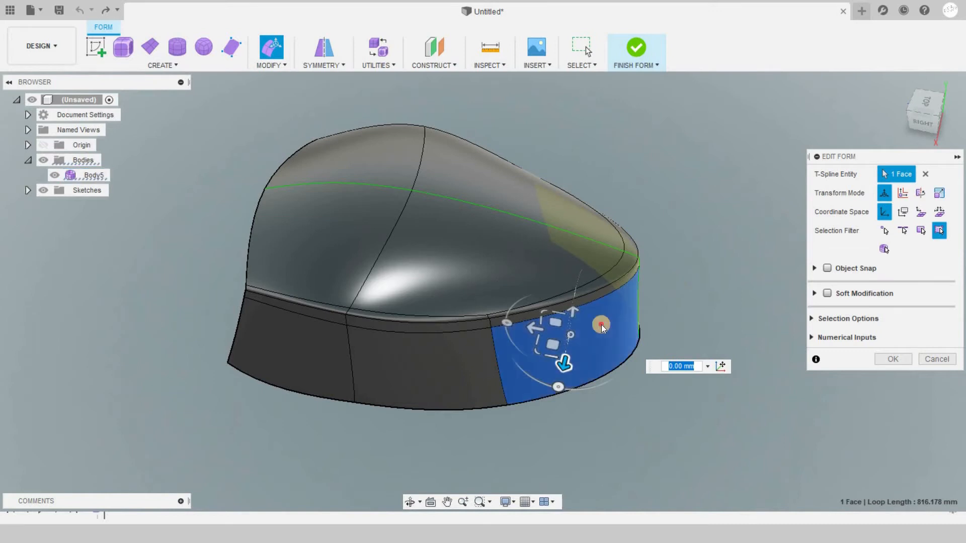
scroll(630, 277, "up", 2)
left_click(629, 276, "ctrl")
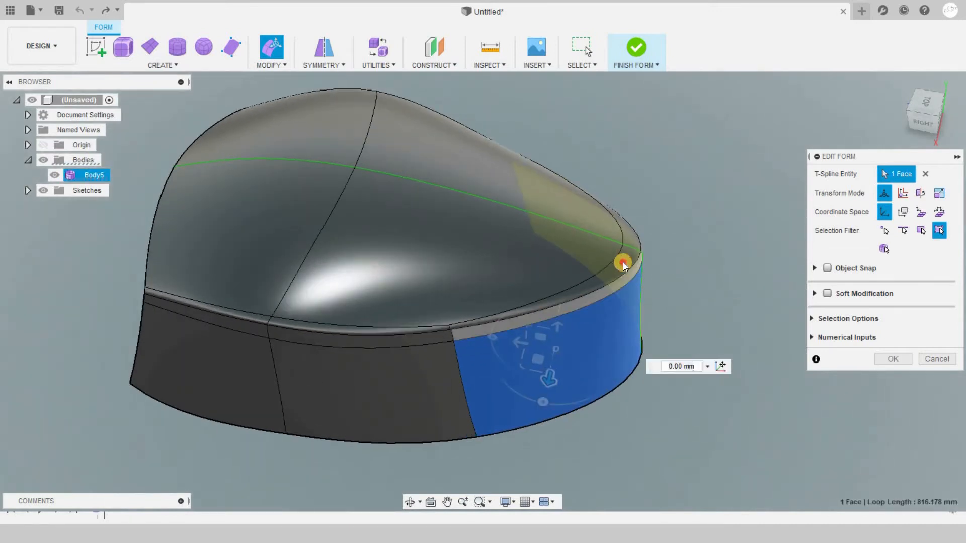
left_click(623, 263, "ctrl")
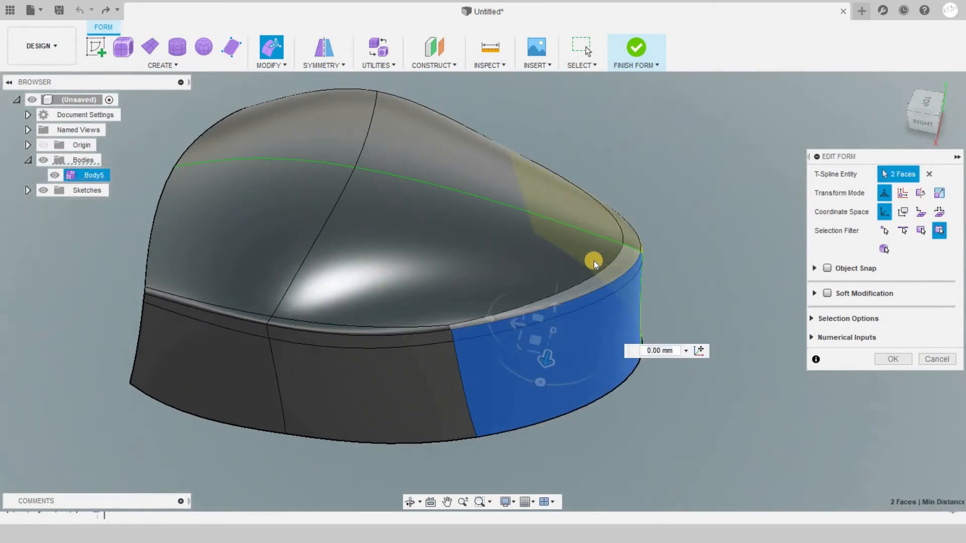
right_click(626, 277)
left_click(561, 312)
left_click(625, 321)
left_click(626, 321)
left_click(934, 383)
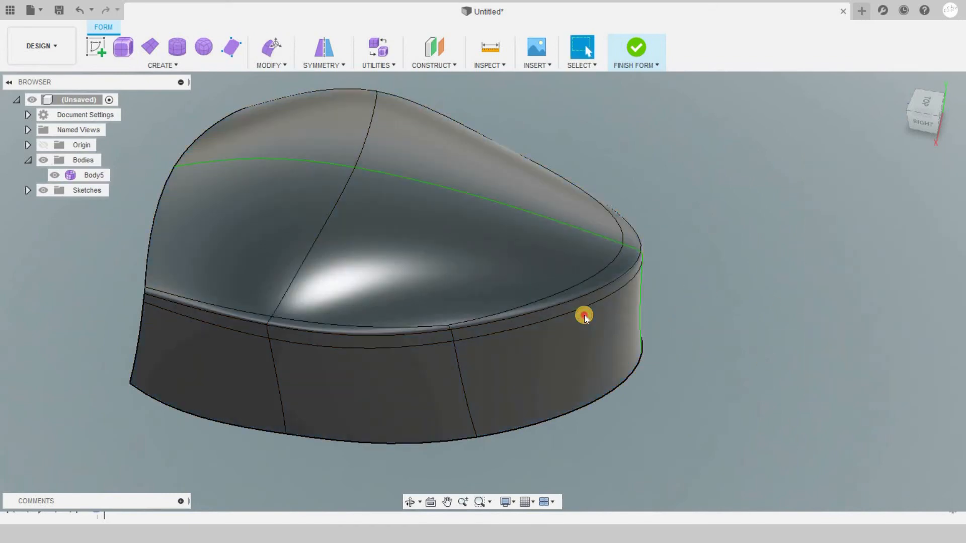
Step: Select the three stacked wall and rim faces at the nose and scale them uniformly to about 0.92
left_click(618, 282)
left_click(629, 259)
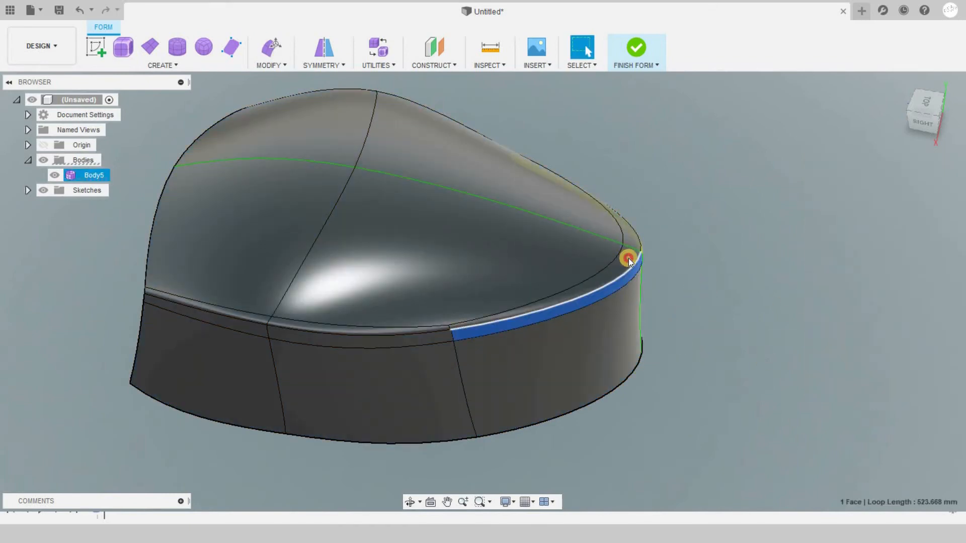
left_click(628, 301, "shift")
right_click(628, 304)
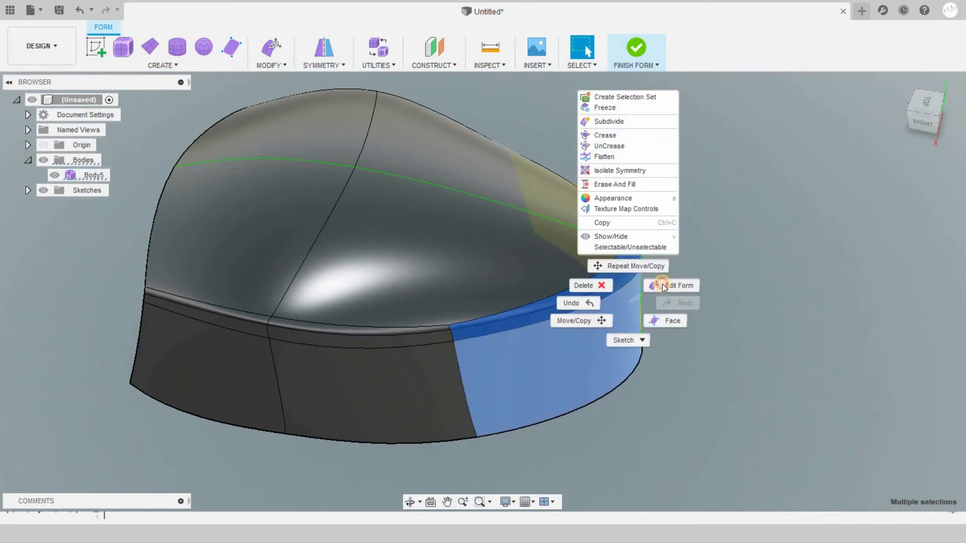
left_click(669, 285)
mouse_move(548, 314)
left_mouse_down()
mouse_move(539, 318)
mouse_move(542, 311)
left_mouse_up()
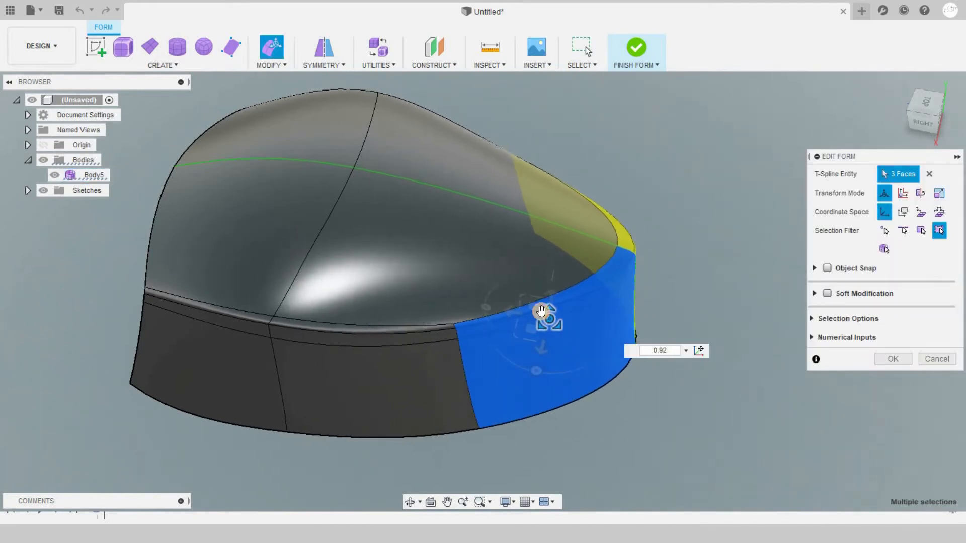
left_click(801, 147)
Step: Move the lower centreline vertex at the nose about 62 mm inward in the side view
left_click(926, 104)
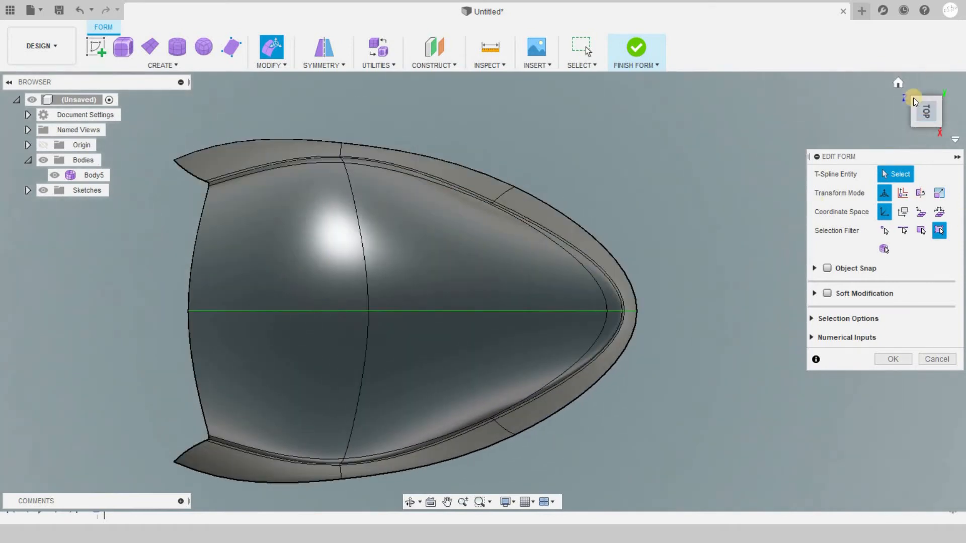
left_click(921, 137)
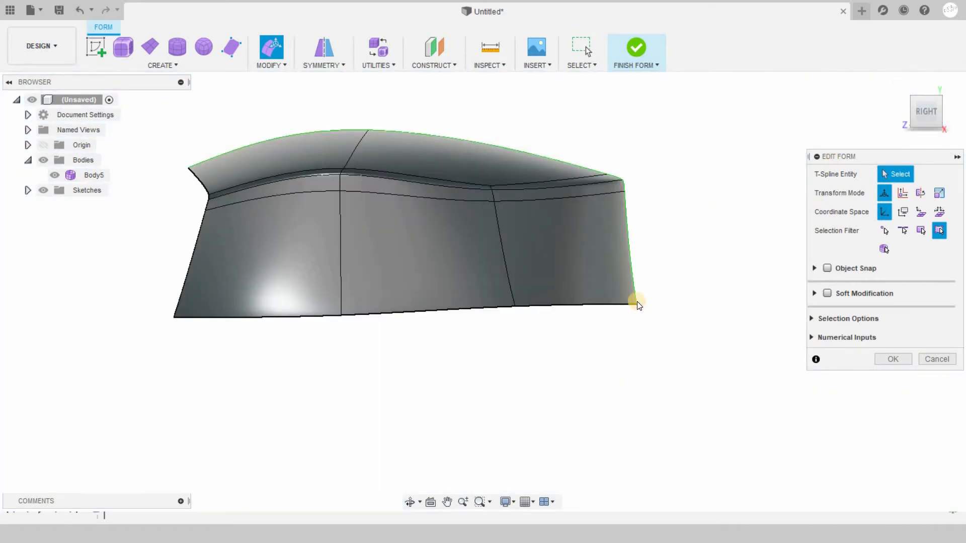
left_click(637, 304)
left_click_drag(588, 304, 476, 346)
left_click_drag(421, 304, 426, 306)
left_click(654, 252)
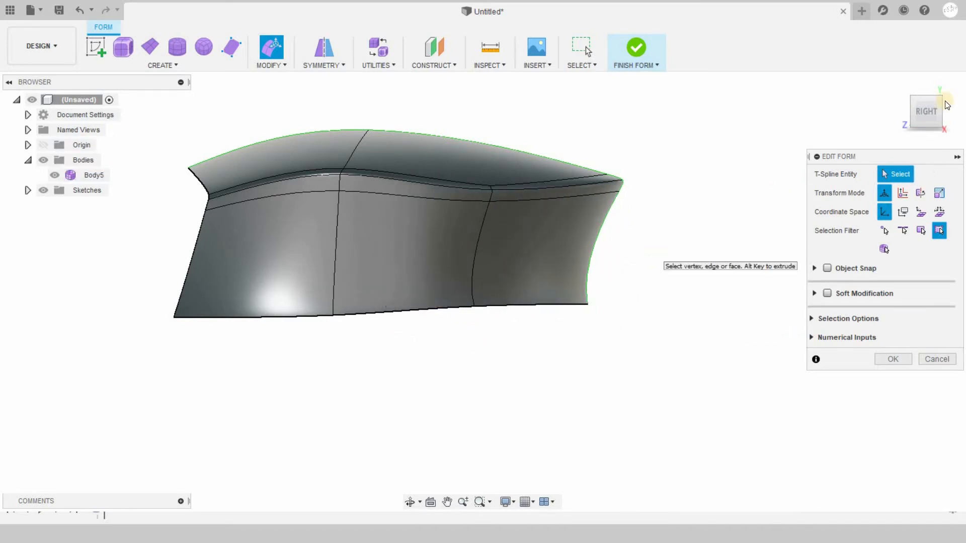
Step: Move the lower centreline nose vertex about 158 mm outward so the front wall flares past the rim
left_click(936, 117)
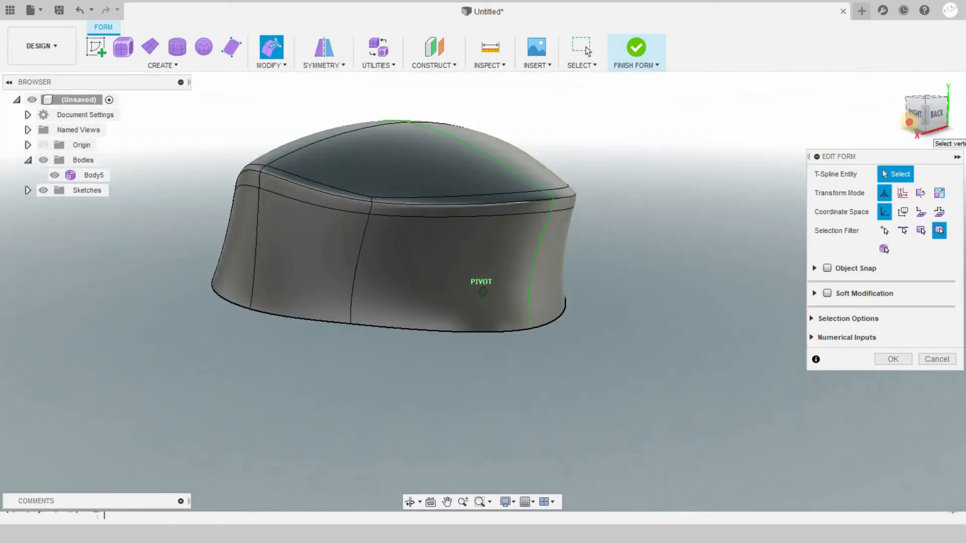
left_click(918, 113)
left_click(587, 303)
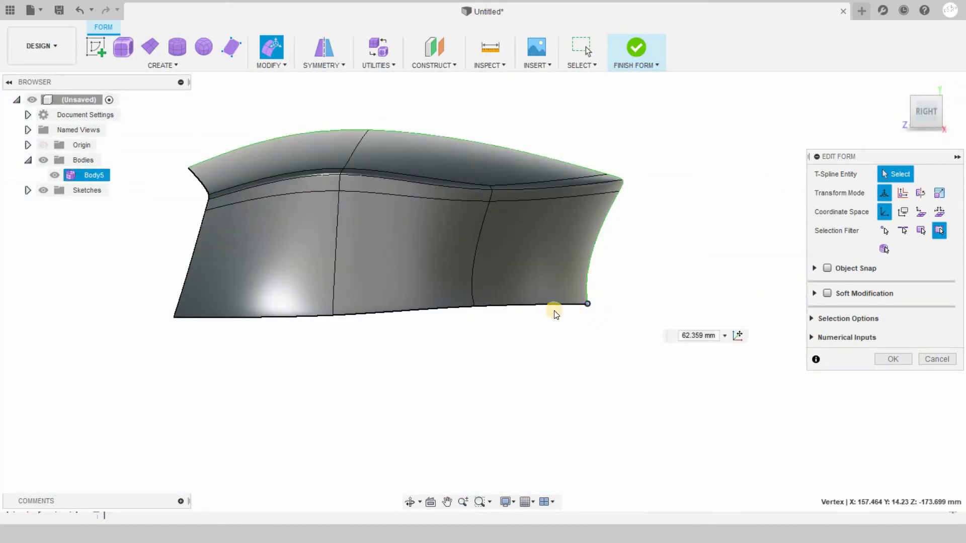
left_click_drag(626, 301, 685, 321)
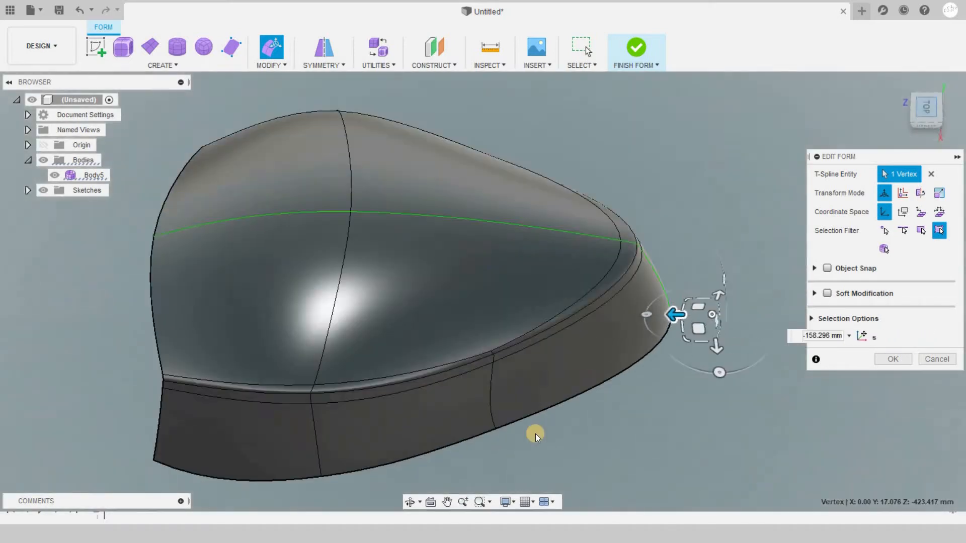
Step: Move the lower side-wall vertex nearest the nose slightly toward the open end of the shell
left_click(496, 441)
left_click(455, 435)
left_click_drag(492, 437, 479, 436)
left_click(665, 408)
left_click(926, 140)
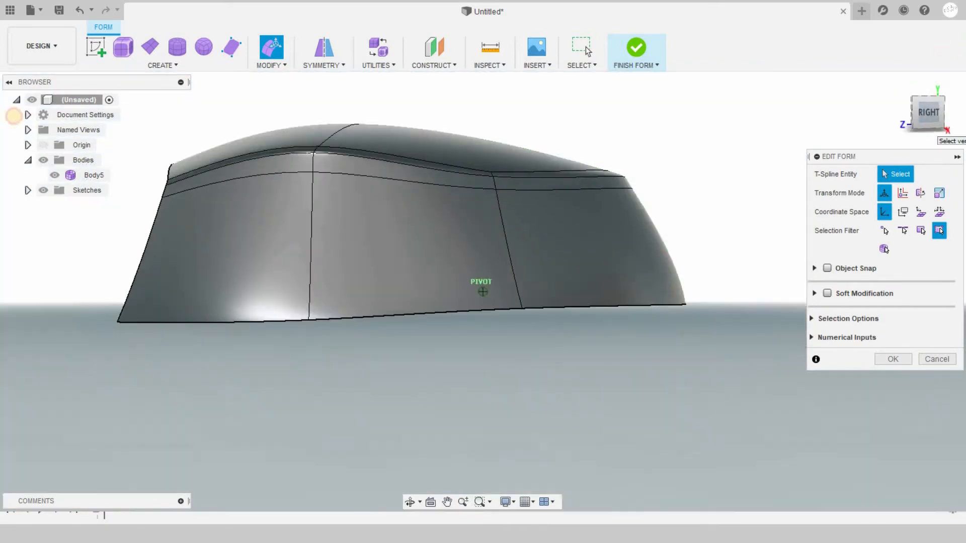
left_click_drag(13, 116, 958, 122)
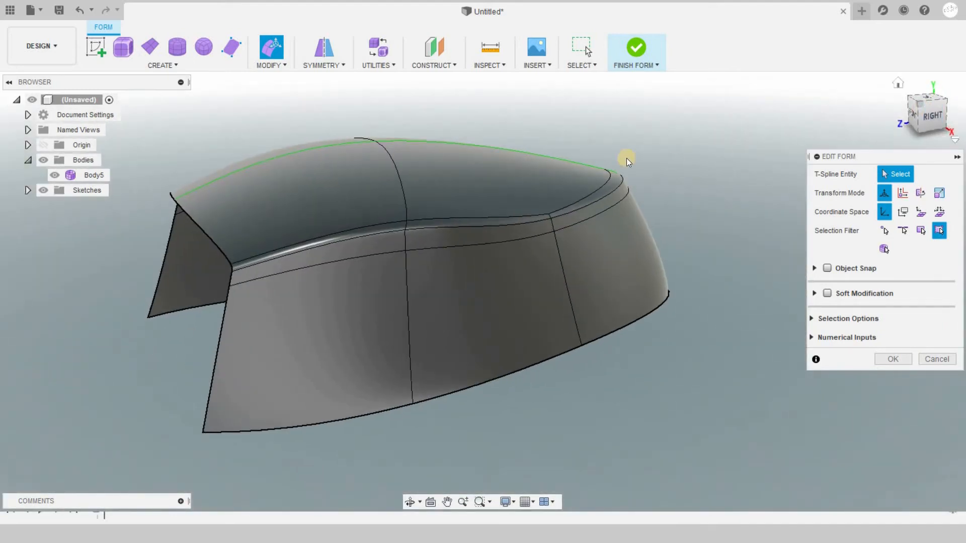
left_click(938, 108)
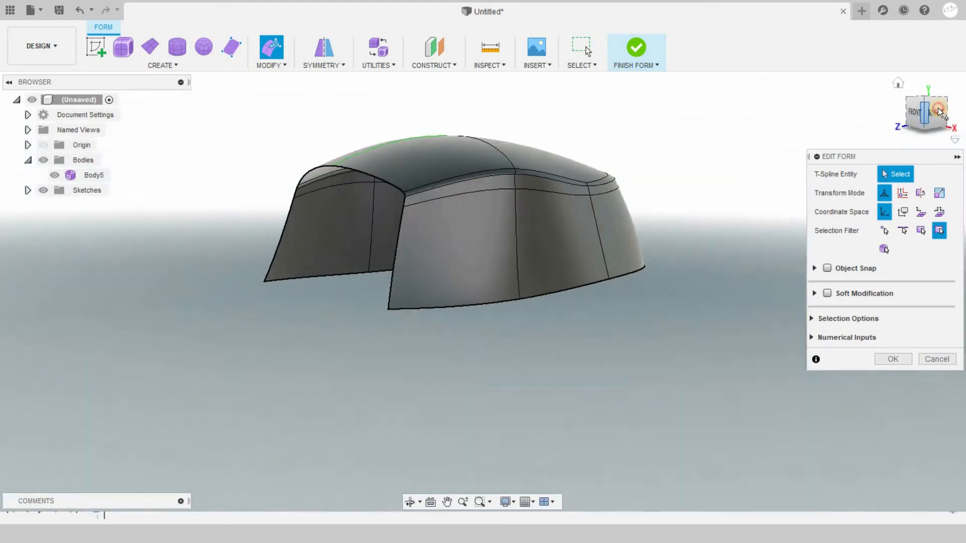
scroll(513, 267, "down", 2)
scroll(403, 266, "up", 2)
scroll(383, 274, "down", 2)
scroll(377, 231, "up", 2)
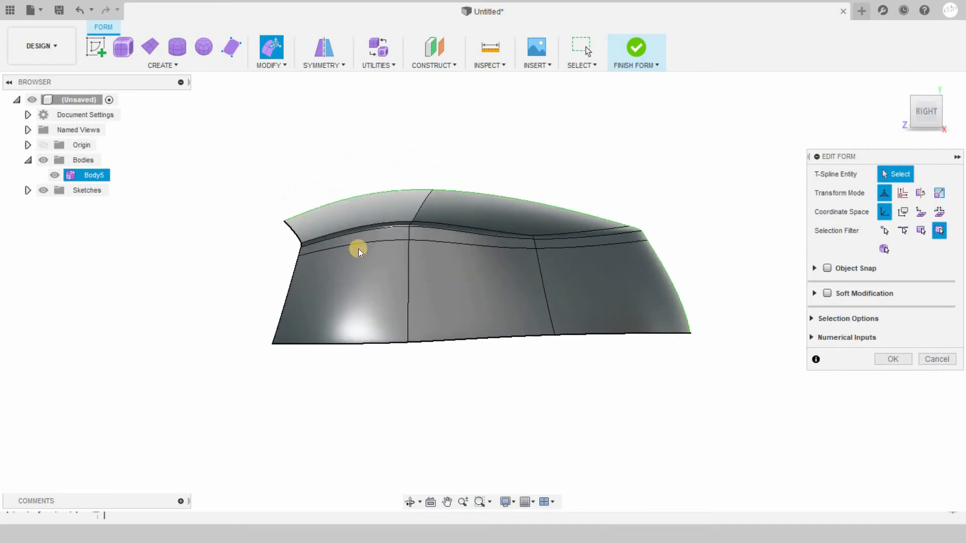
left_click(371, 300)
left_click(944, 122)
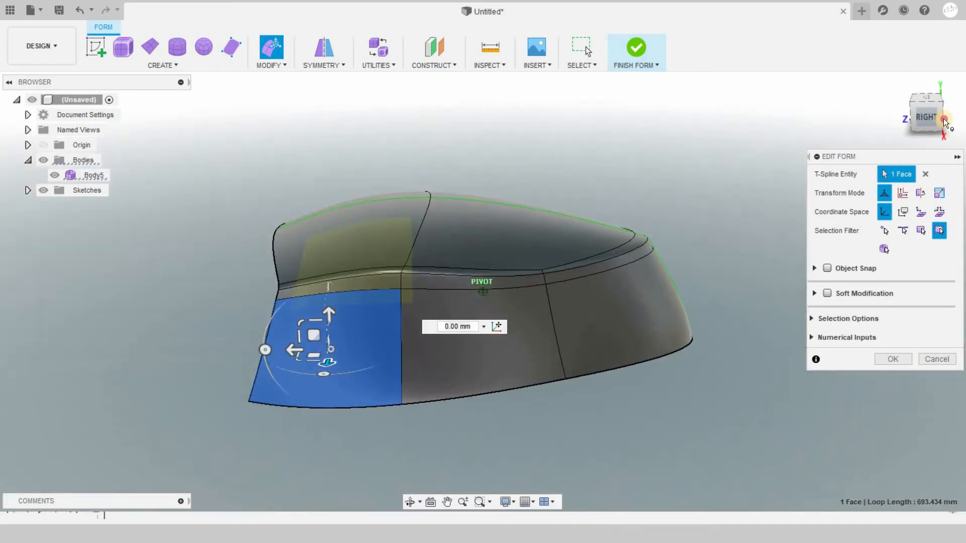
left_click(402, 337, "shift")
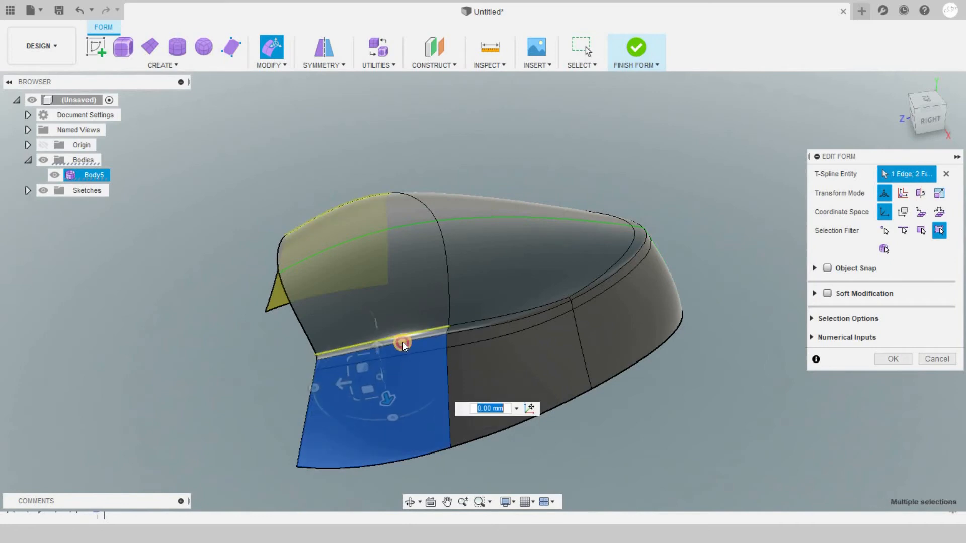
double_click(404, 342, "shift")
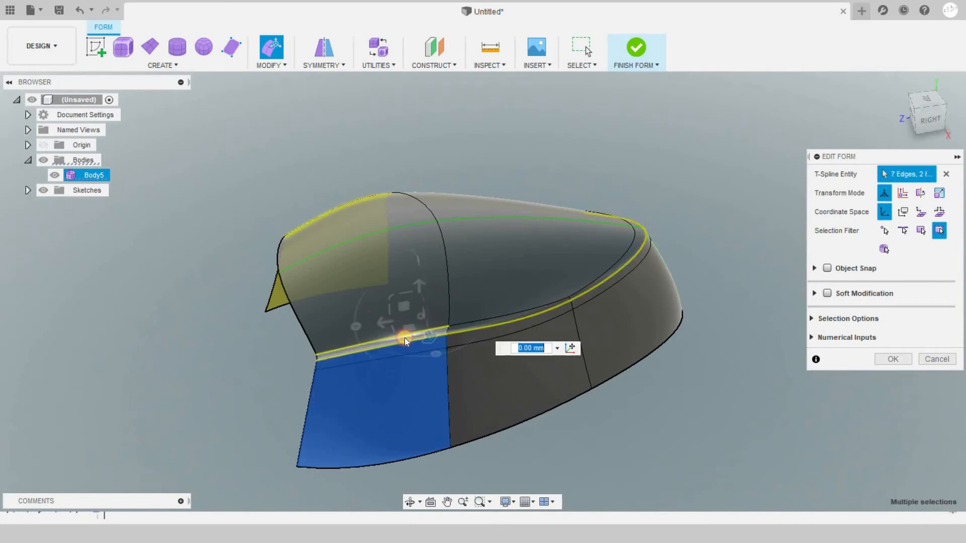
left_click(255, 360)
Step: Try deleting the top, rim and wall faces along the open end of the shell, and undo the deletion
left_click(355, 330)
scroll(337, 406, "up", 2)
left_click(337, 406, "shift")
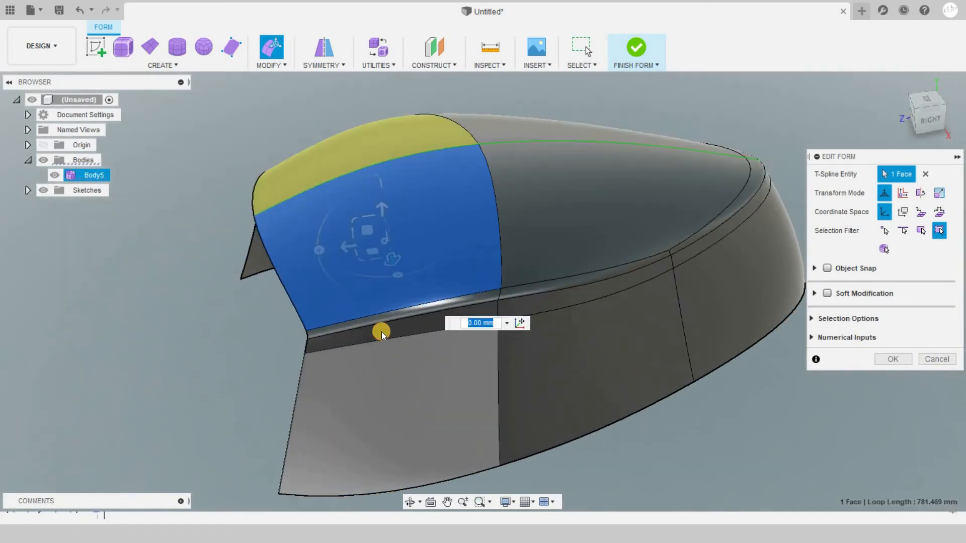
left_click(458, 299, "shift")
right_click(453, 297)
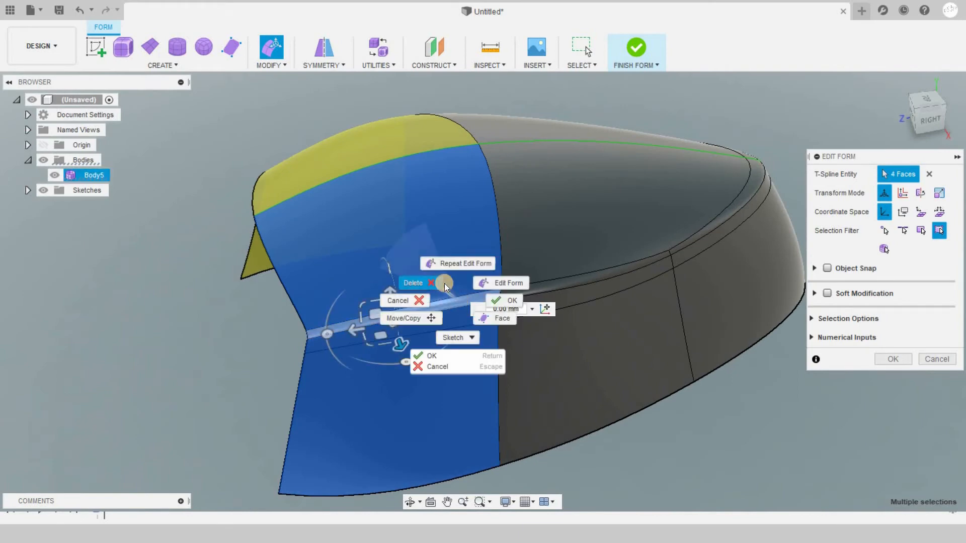
left_click(444, 283)
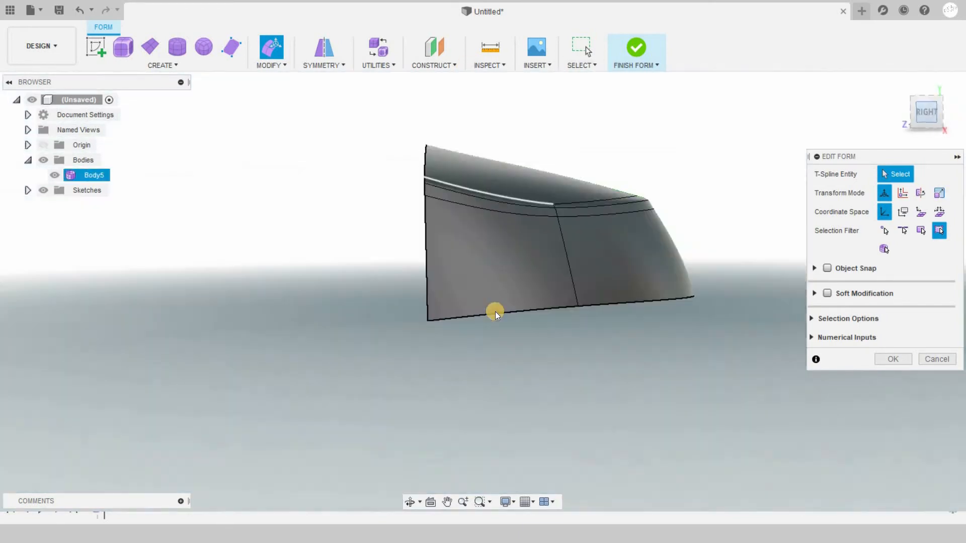
scroll(493, 296, "down", 2)
scroll(492, 285, "up", 3)
key("ctrl+z")
Step: Select the vertical run of edges beside the nose, across wall and rim, and adjust its slant by scaling it lengthwise
left_click(793, 108)
left_click_drag(927, 116, 962, 166)
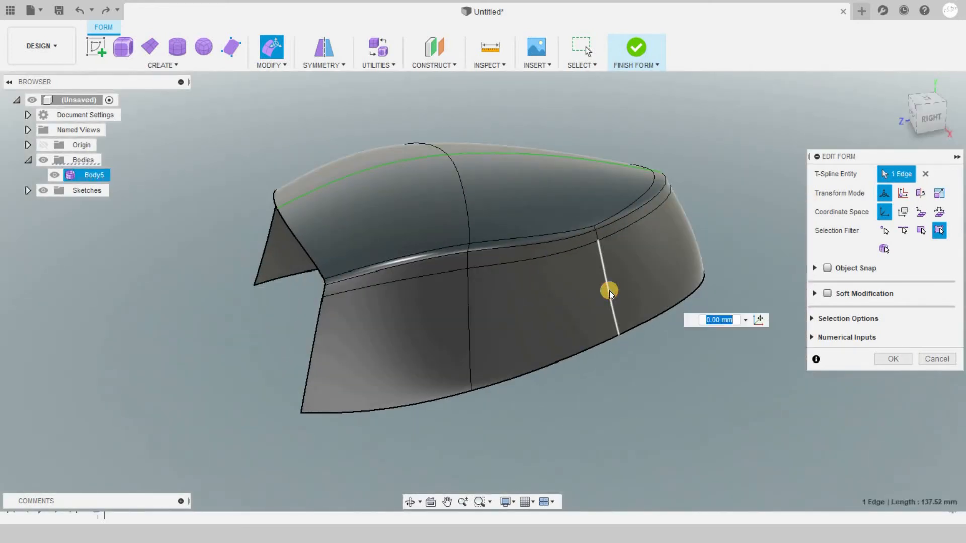
double_click(609, 290)
left_click_drag(581, 250, 524, 264)
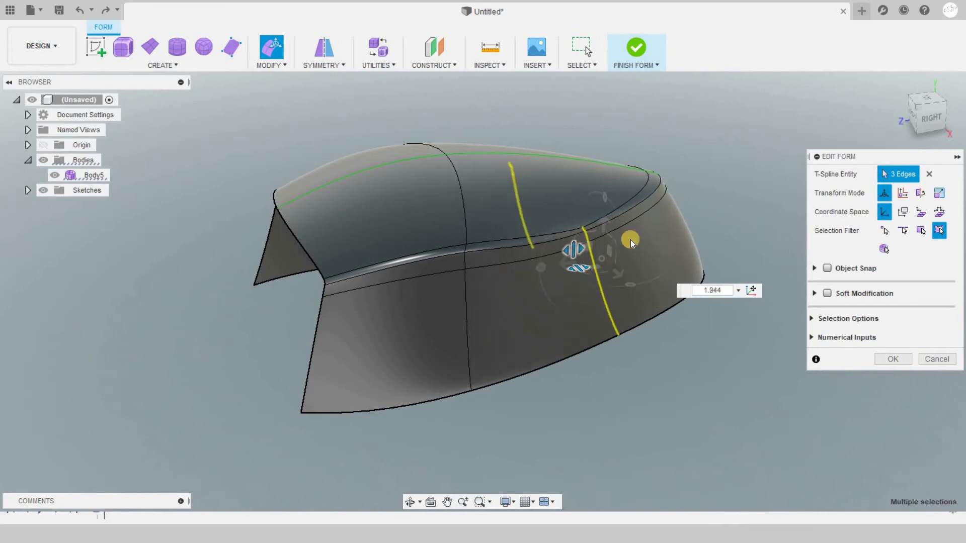
left_click_drag(630, 239, 635, 239)
Step: Select the nose wall face and the two rim faces above it, and scale them down slightly to shorten the nose
left_click(682, 232)
scroll(651, 197, "up", 3)
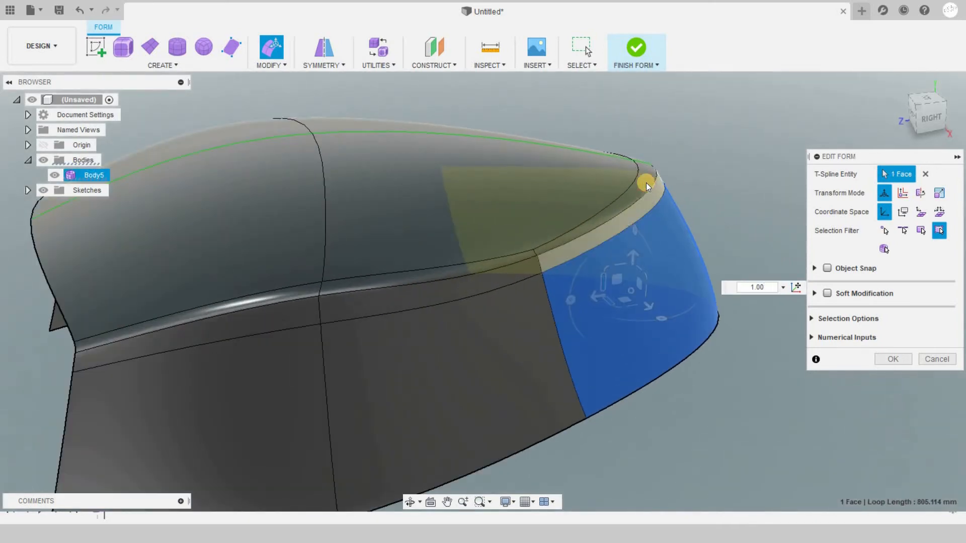
left_click(647, 183, "ctrl")
left_click(659, 200, "ctrl")
mouse_move(573, 240)
left_mouse_down()
mouse_move(600, 222)
mouse_move(582, 230)
left_mouse_up()
left_click(727, 150)
Step: Inspect the reshaped nose, rim and side walls from the side and from above
mouse_move(775, 102)
left_mouse_down()
mouse_move(746, 123)
mouse_move(884, 131)
mouse_move(932, 123)
mouse_move(896, 104)
left_mouse_up()
scroll(445, 331, "down", 5)
scroll(533, 273, "up", 1)
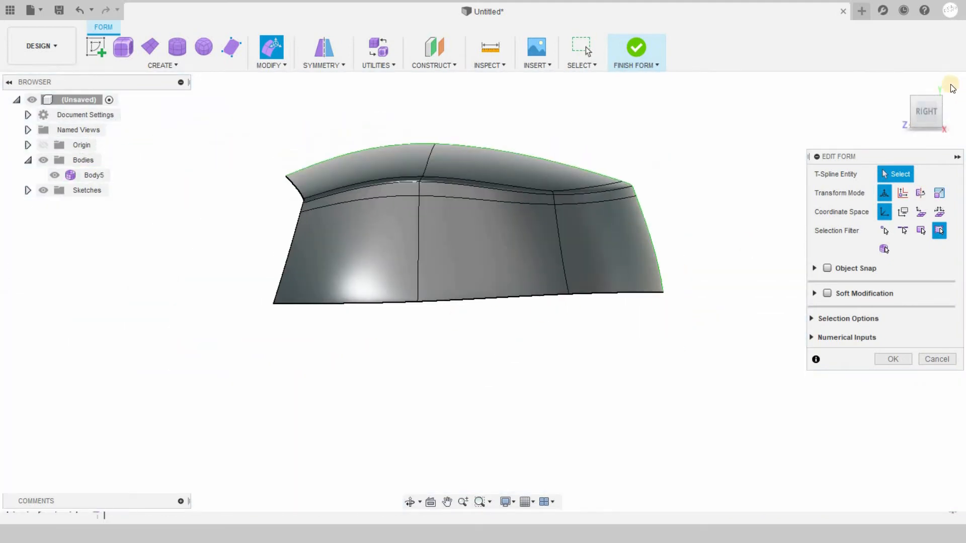
mouse_move(958, 124)
left_mouse_down()
mouse_move(14, 140)
mouse_move(960, 146)
mouse_move(931, 131)
left_mouse_up()
left_click_drag(692, 153, 707, 154)
scroll(706, 154, "down", 2)
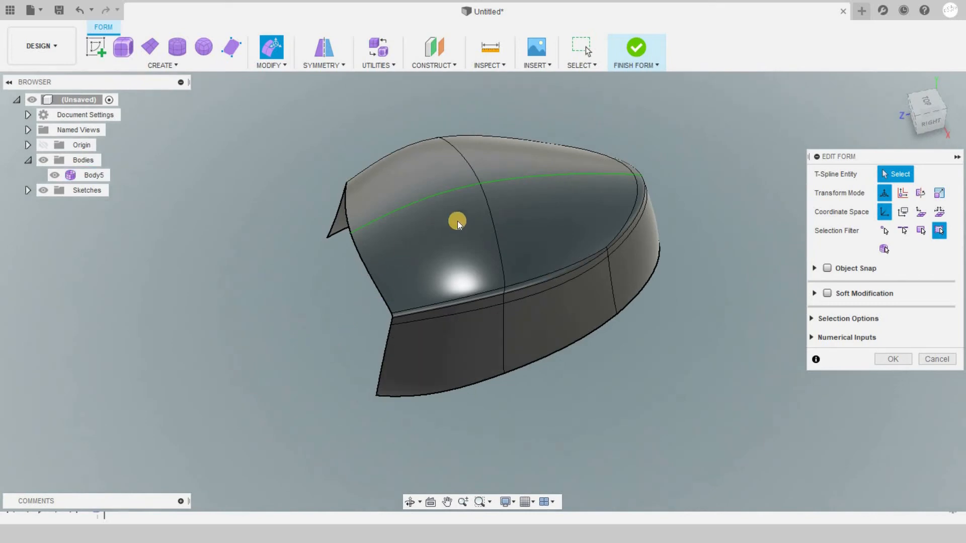
left_click(457, 222)
mouse_move(924, 117)
left_mouse_down()
mouse_move(856, 126)
mouse_move(957, 142)
mouse_move(936, 120)
left_mouse_up()
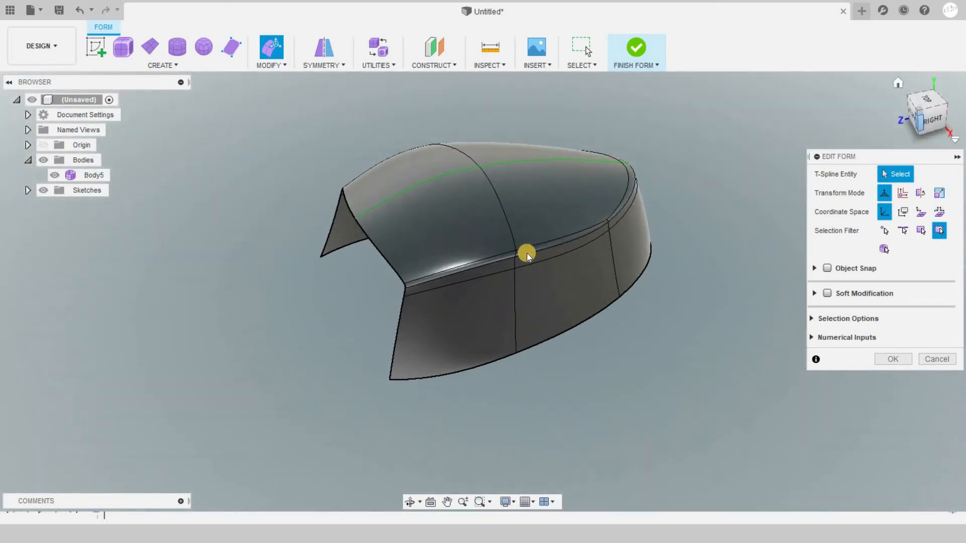
Step: Crease the two edge loops that border the upper rim strip around the shell
left_click(456, 259)
double_click(503, 256)
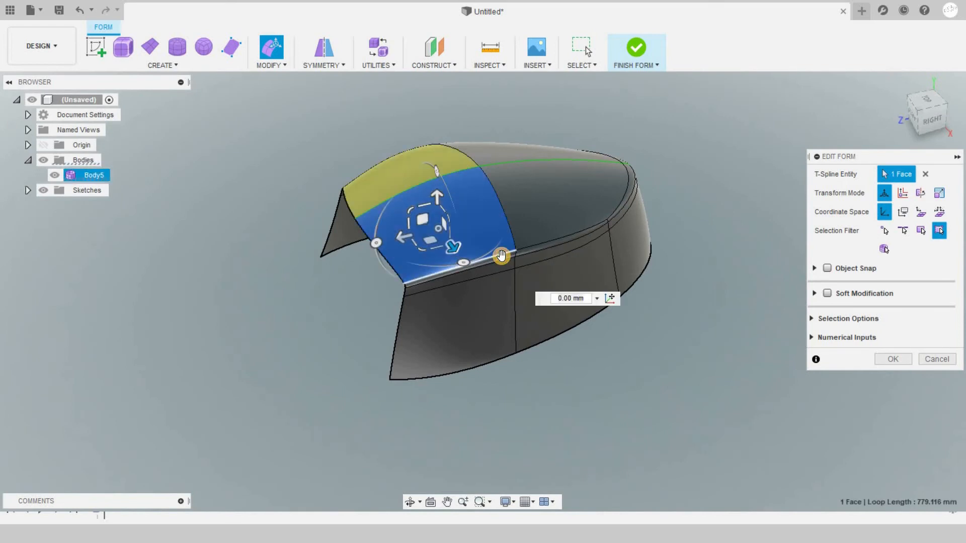
left_click(282, 69)
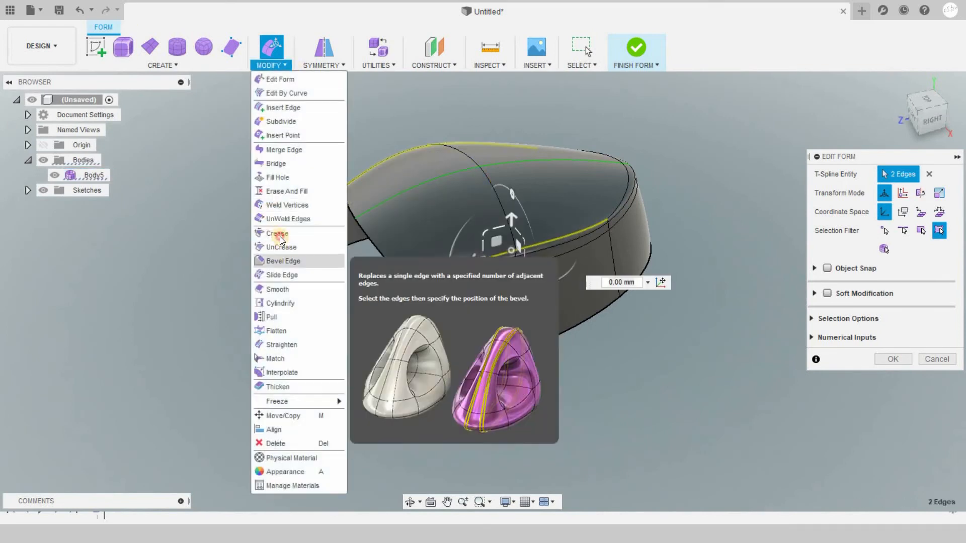
left_click(294, 261)
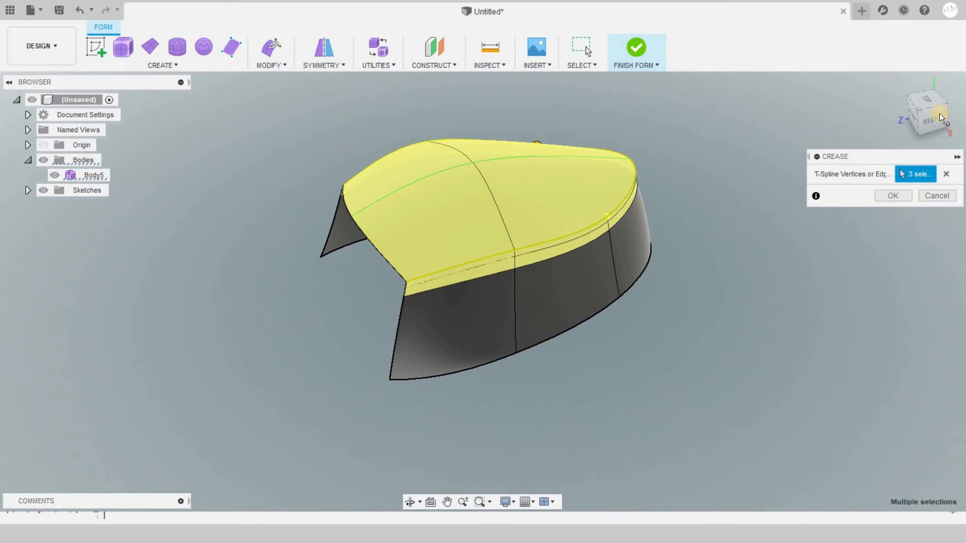
left_click_drag(870, 96, 890, 168)
left_click(626, 239)
left_click(437, 260)
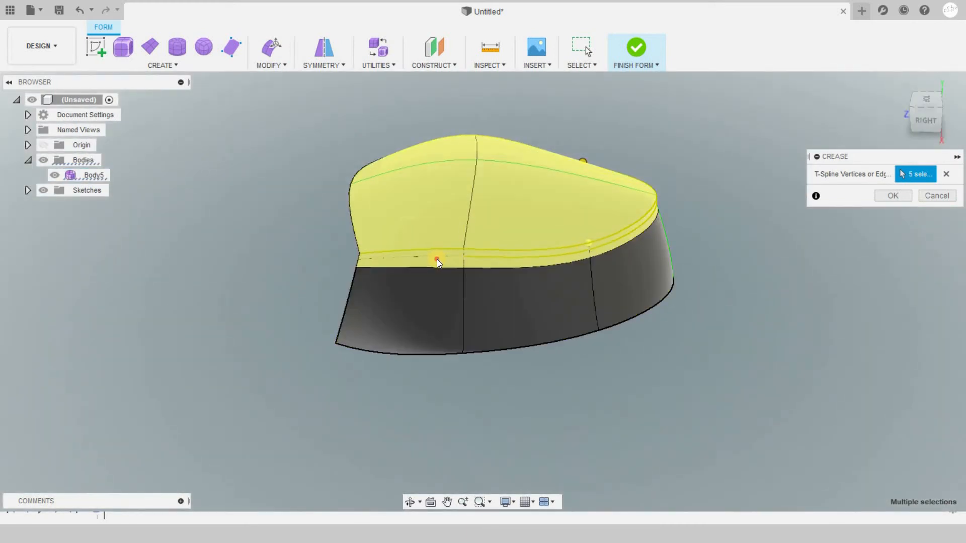
left_click_drag(816, 109, 849, 107)
left_click(891, 197)
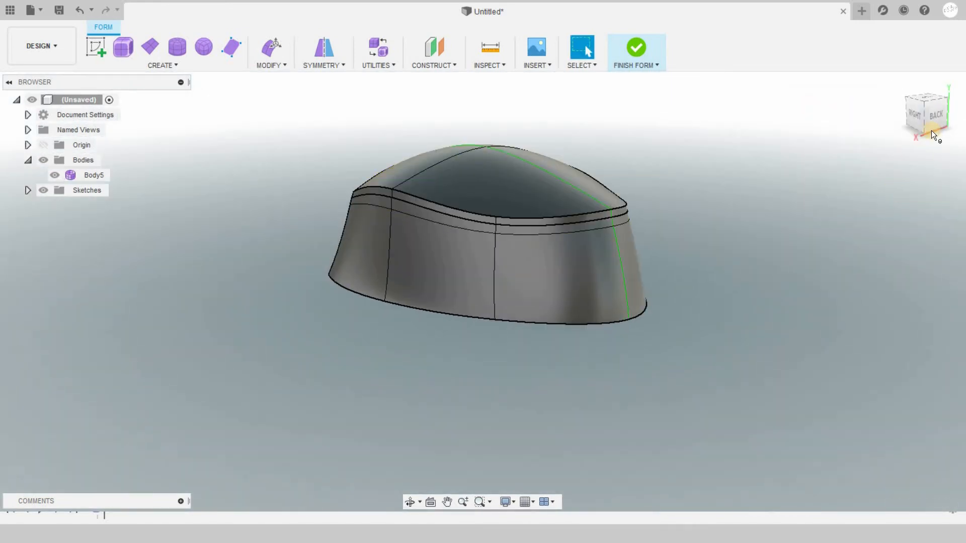
Step: Shift the upper creased rim loop by about 2.2 and 3 mm in the side view, and scale its width to about 1.05
left_click(906, 115)
left_click(593, 191)
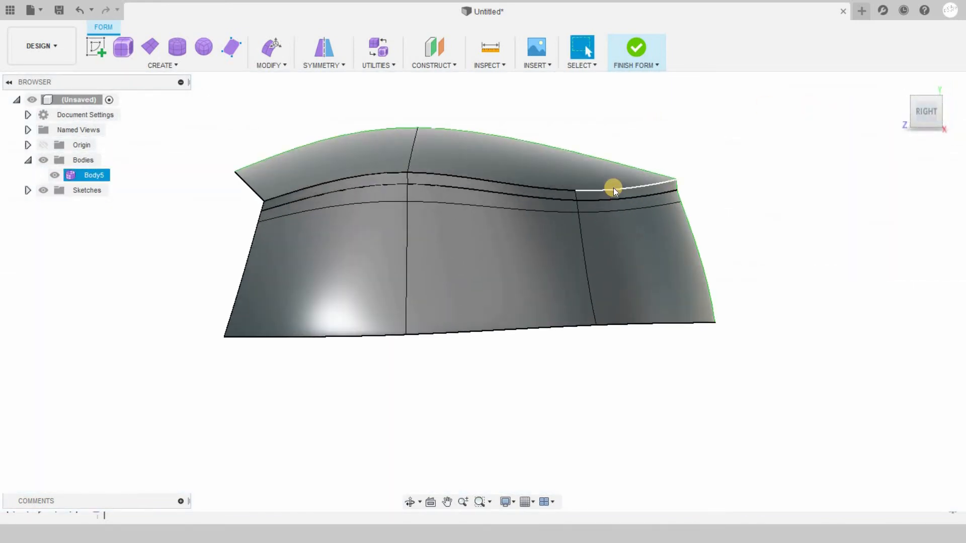
double_click(614, 188)
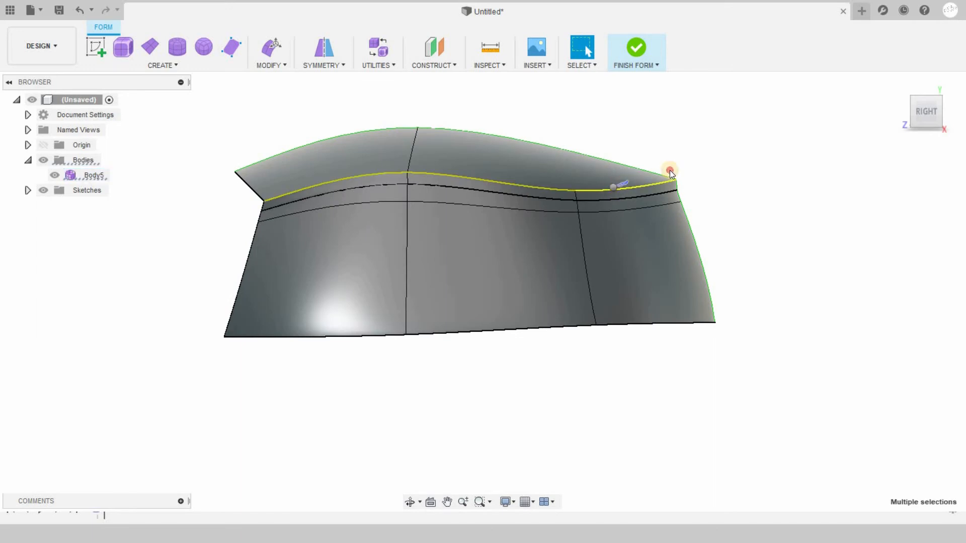
right_click_drag(613, 188, 669, 173)
left_click_drag(428, 168, 434, 170)
mouse_move(923, 115)
left_mouse_down()
mouse_move(934, 123)
mouse_move(922, 121)
left_mouse_up()
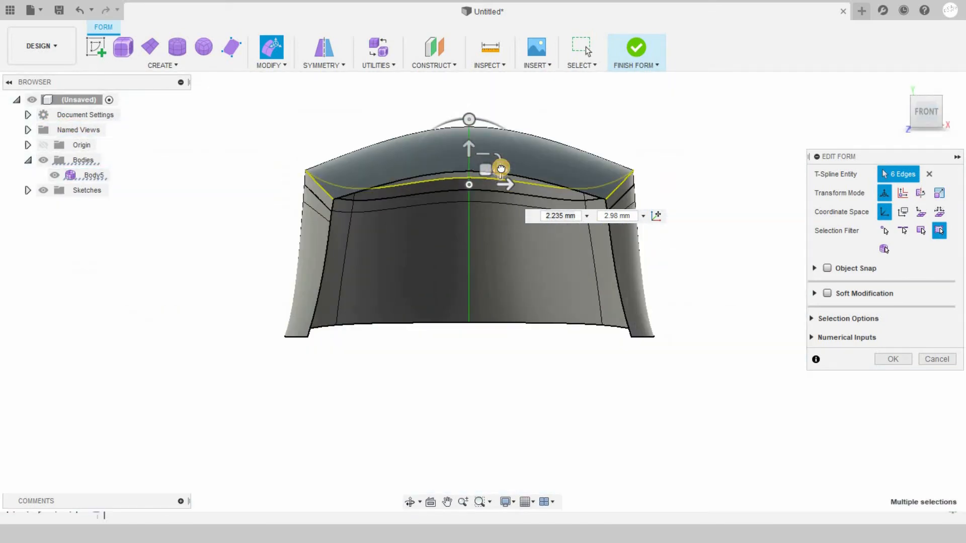
left_click_drag(501, 168, 500, 168)
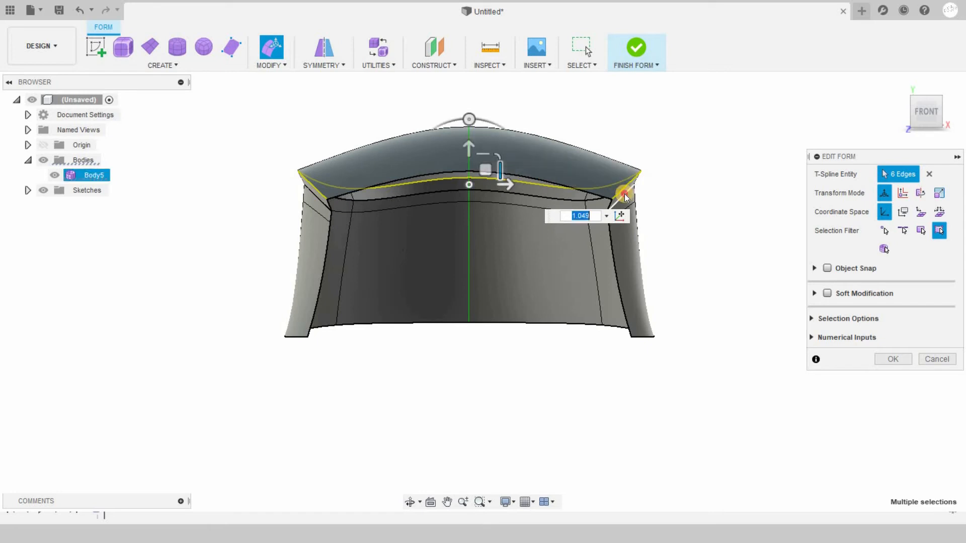
Step: Scale the lower creased rim loop's width to about 1.07 and adjust the width of the uncreased loop below it
double_click(623, 195)
left_click_drag(509, 188, 500, 188)
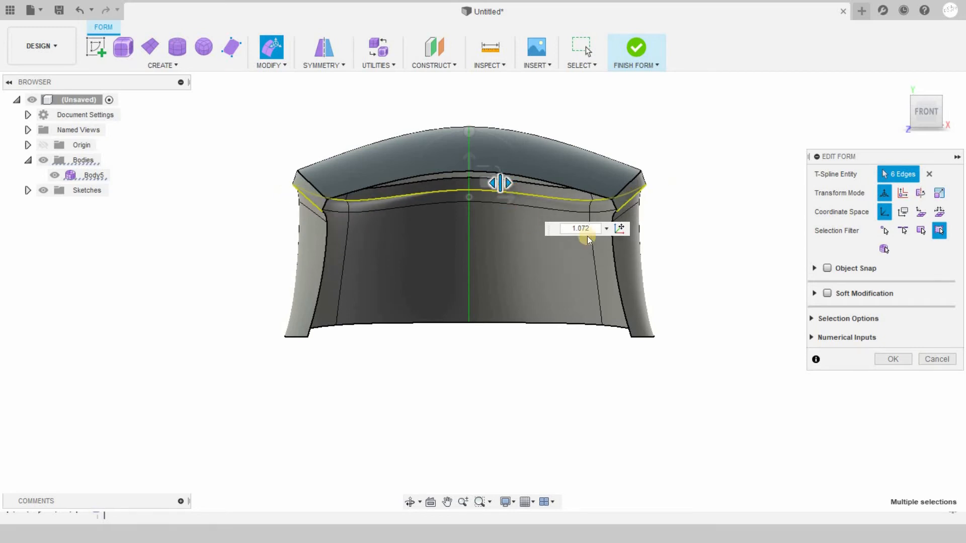
double_click(627, 213)
left_click_drag(501, 195, 498, 186)
double_click(309, 198)
Step: Pull the centreline vertices of the creased rim at the nose back toward the body in the side view
middle_click_drag(872, 123, 830, 146, "shift")
left_click(763, 110)
left_click_drag(685, 172, 648, 170)
left_click(677, 191)
left_click(711, 149)
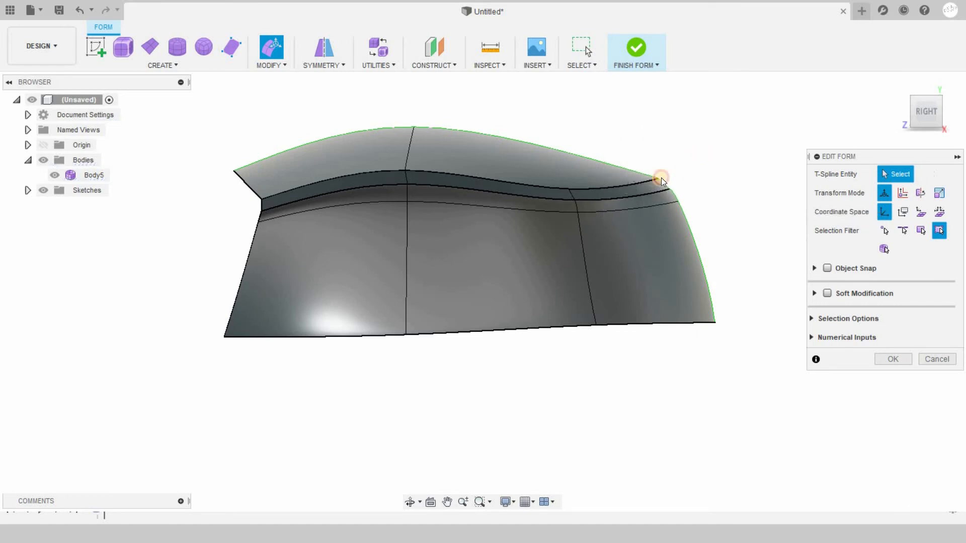
Step: Move a creased rim vertex on the nose centreline outward and down by about 7.4 and 8.2 mm
left_click(659, 178)
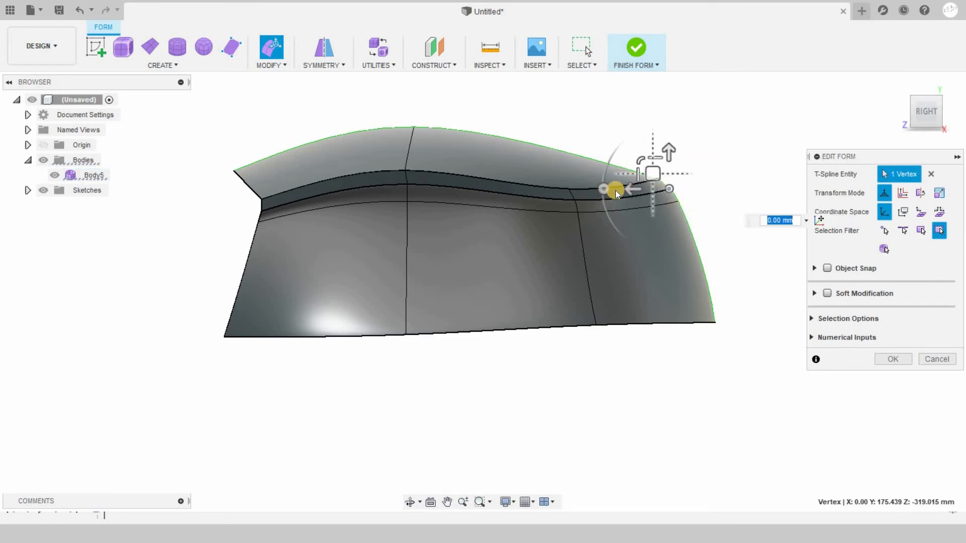
left_click_drag(601, 177, 598, 199)
left_click_drag(652, 172, 659, 178)
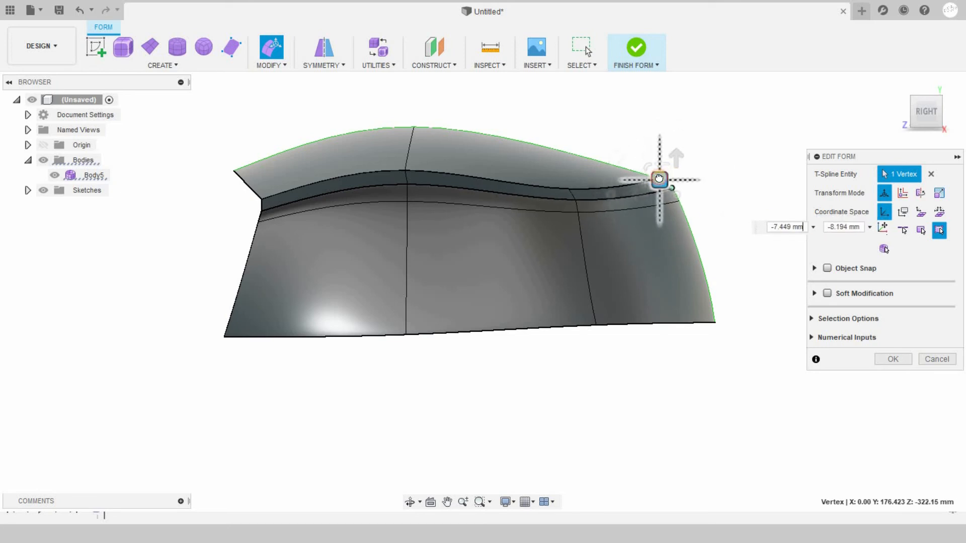
left_click(721, 168)
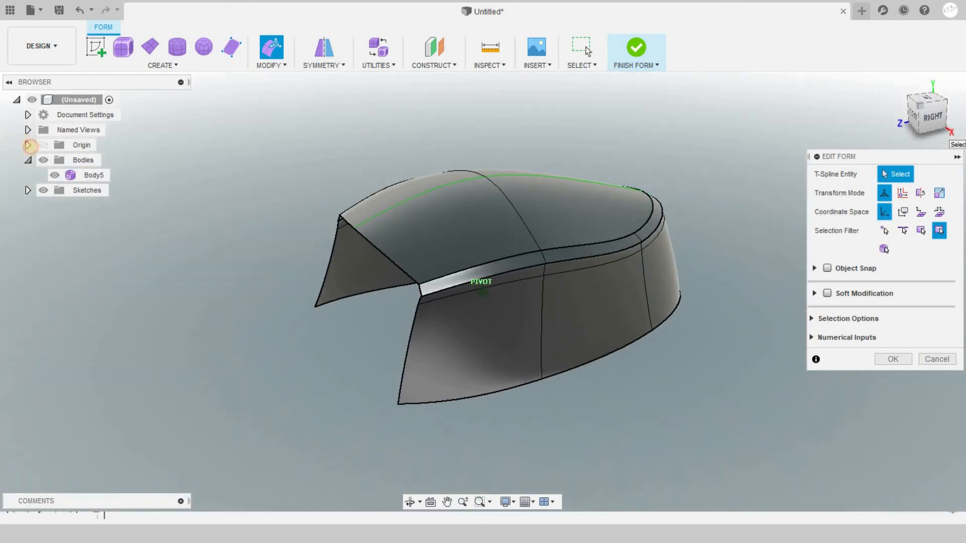
Step: Accept the form edits and finish the form to convert the T-spline into a surface body
mouse_move(30, 147)
middle_mouse_down("shift")
mouse_move(151, 132)
mouse_move(24, 150)
mouse_move(861, 340)
middle_mouse_up("shift")
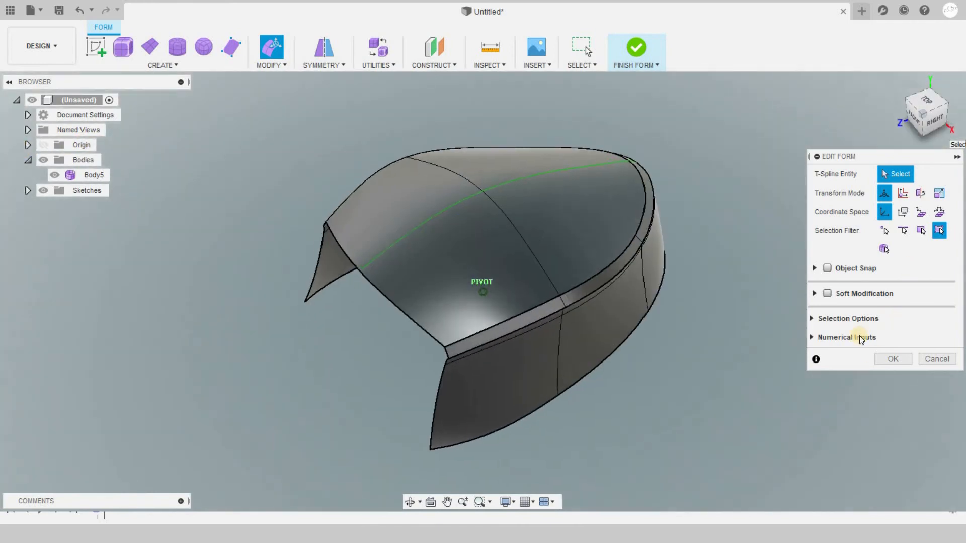
left_click(893, 359)
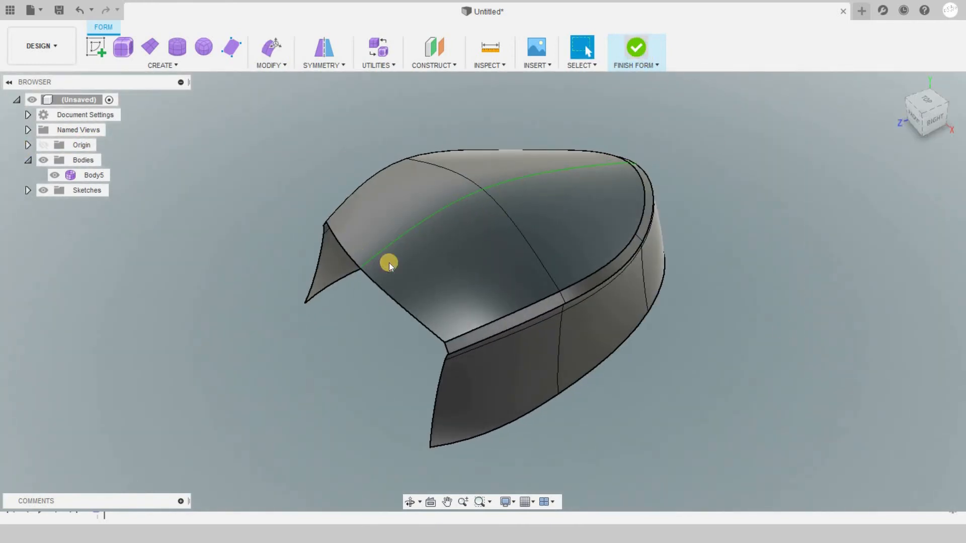
left_click(555, 300)
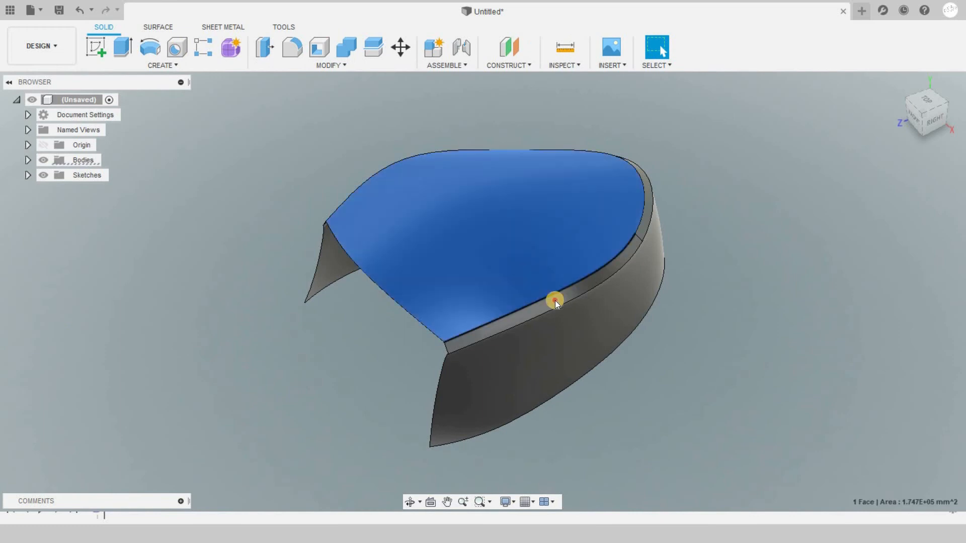
left_click(647, 205)
Step: Clear the face selection and switch to the Render workspace
left_click(758, 345)
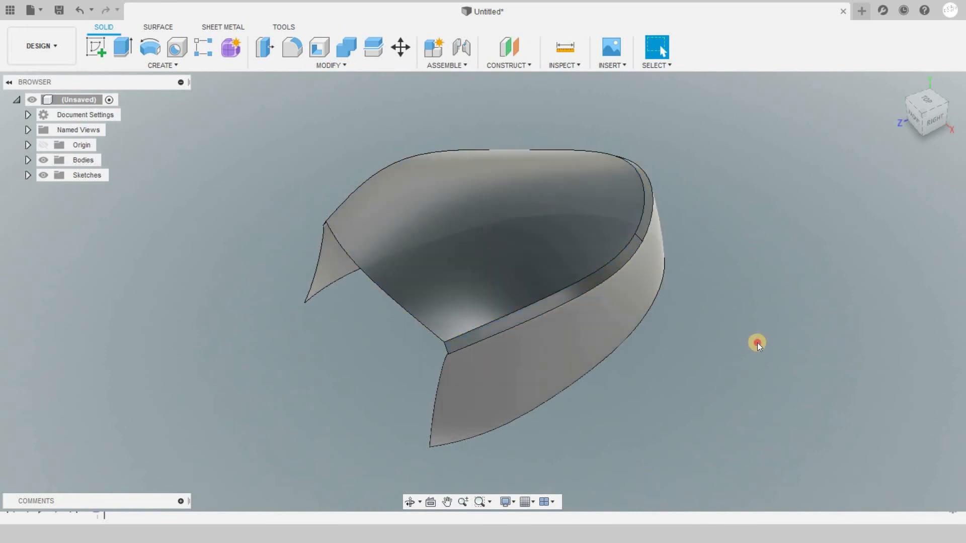
left_click(44, 50)
left_click(43, 116)
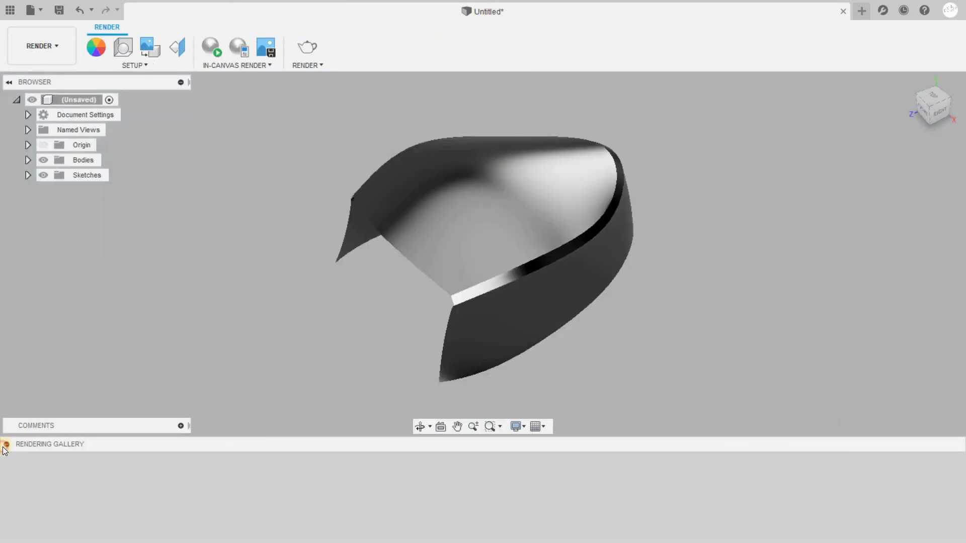
Step: Collapse the rendering gallery and search the appearance library for "carbon"
left_click(4, 447)
left_click(97, 47)
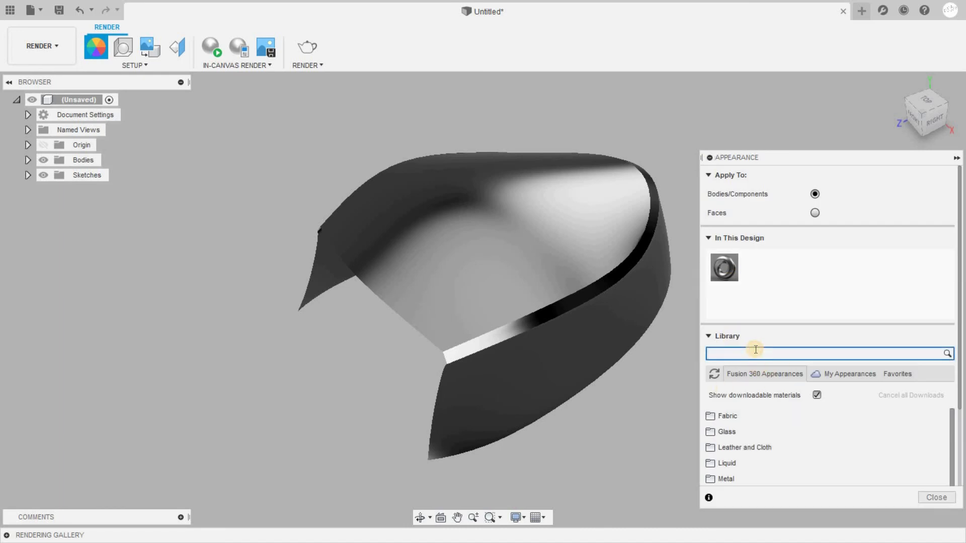
type("bon")
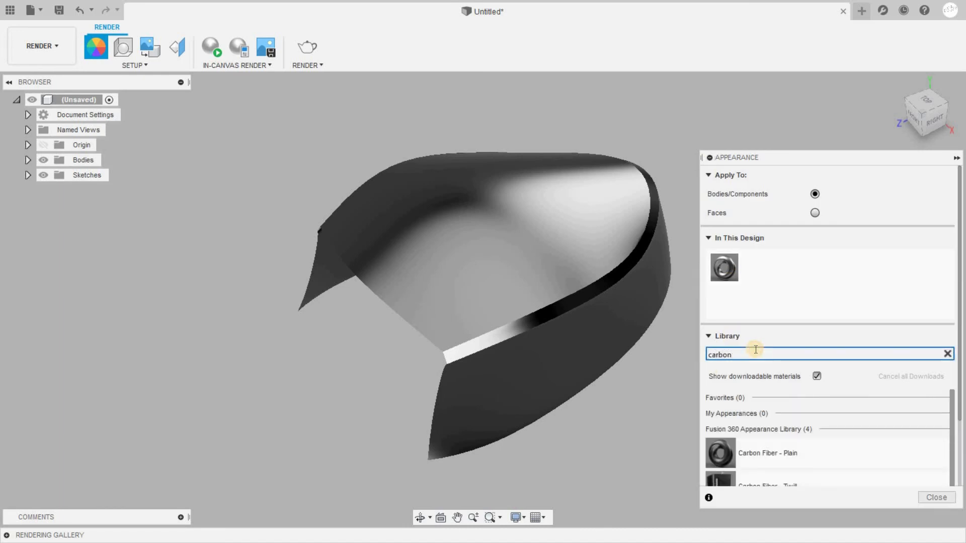
Step: Add the Carbon Fiber - Twill appearance to the design, apply it to the whole shell body and close the appearance settings
scroll(800, 458, "down", 1)
left_click_drag(800, 434, 792, 236)
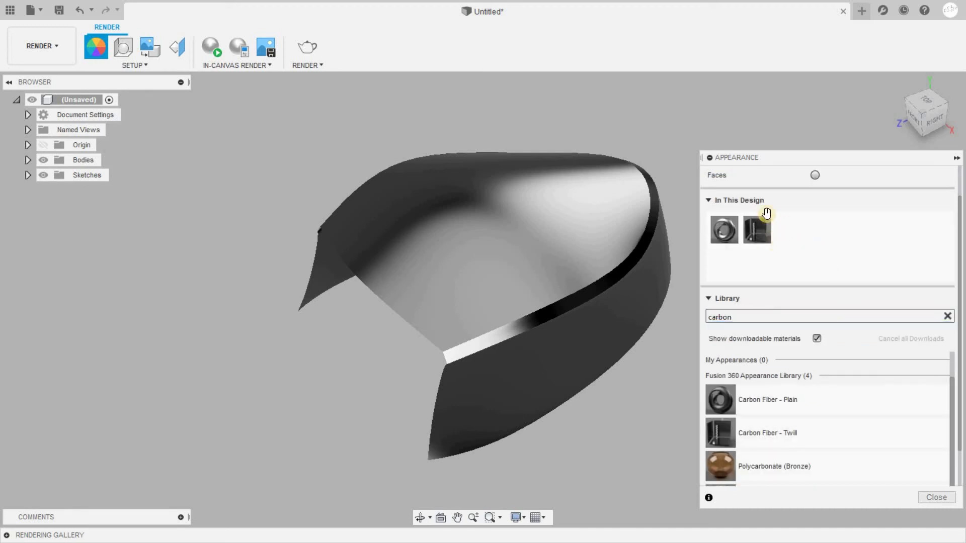
scroll(780, 234, "up", 1)
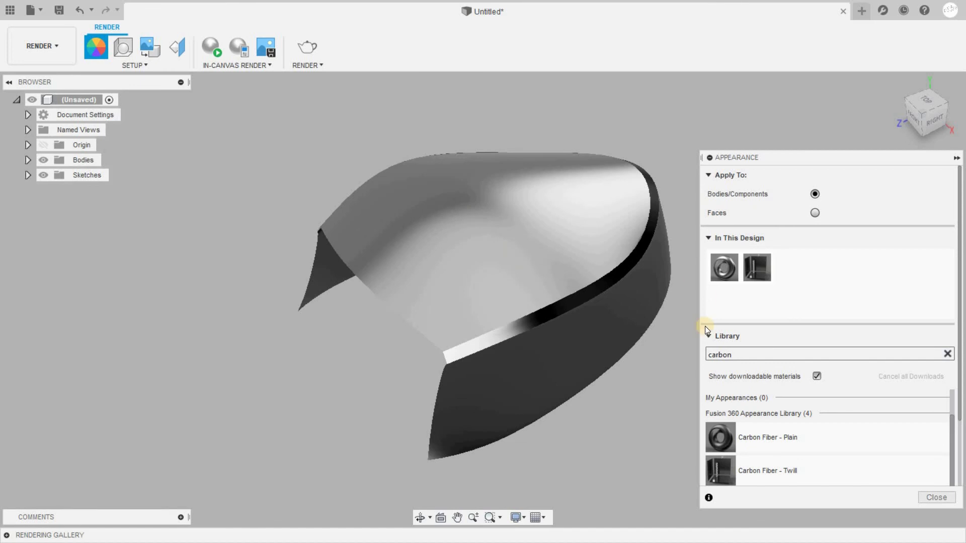
scroll(760, 419, "down", 2)
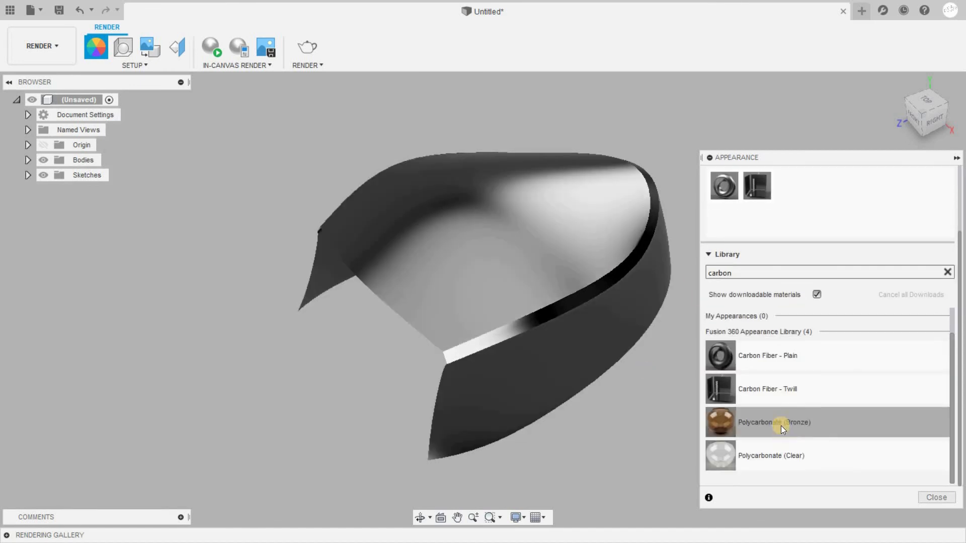
scroll(781, 433, "up", 2)
left_click(777, 352)
left_click_drag(759, 275, 565, 239)
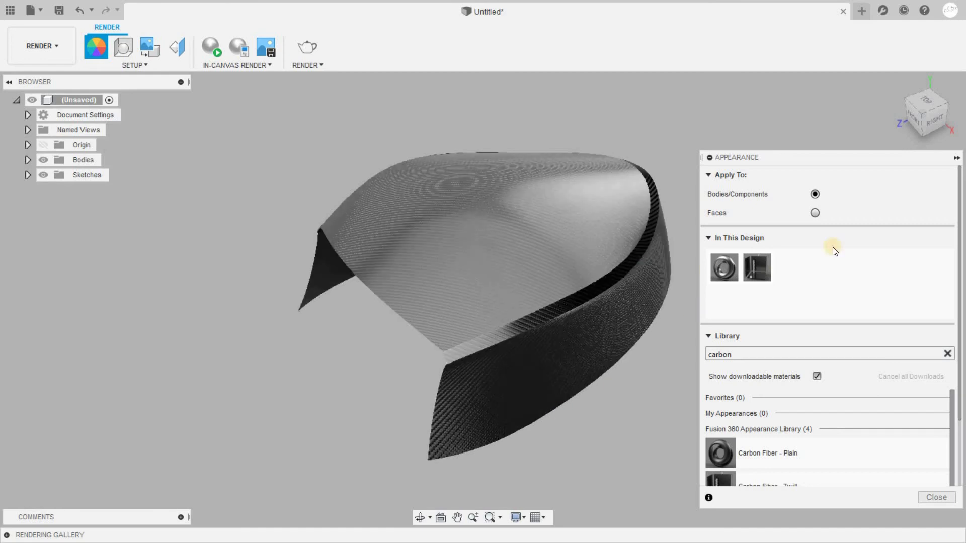
mouse_move(856, 95)
middle_mouse_down("shift")
mouse_move(724, 104)
mouse_move(906, 103)
mouse_move(951, 121)
middle_mouse_up("shift")
left_click(929, 508)
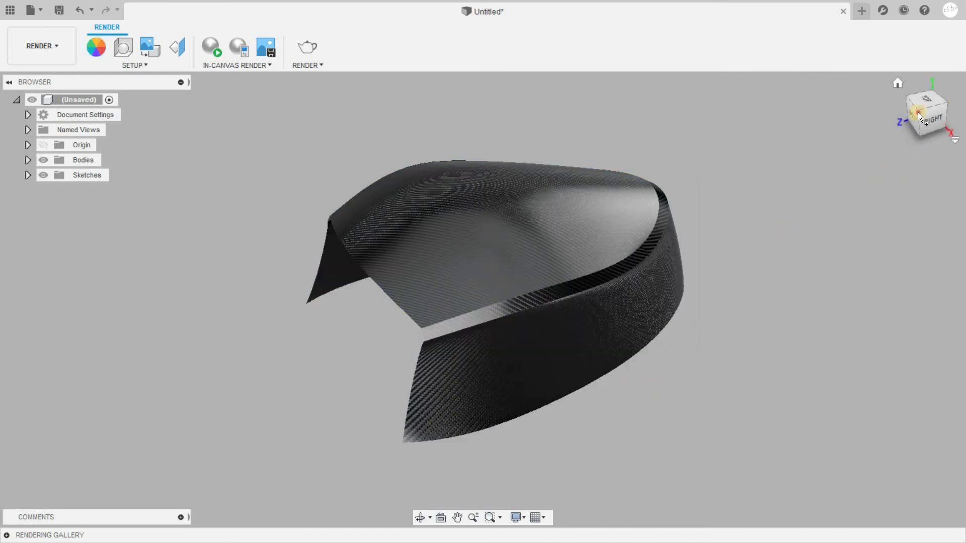
Step: Orient the shell to the top-front-right corner view and start an in-canvas render
left_click(919, 111)
left_click(213, 40)
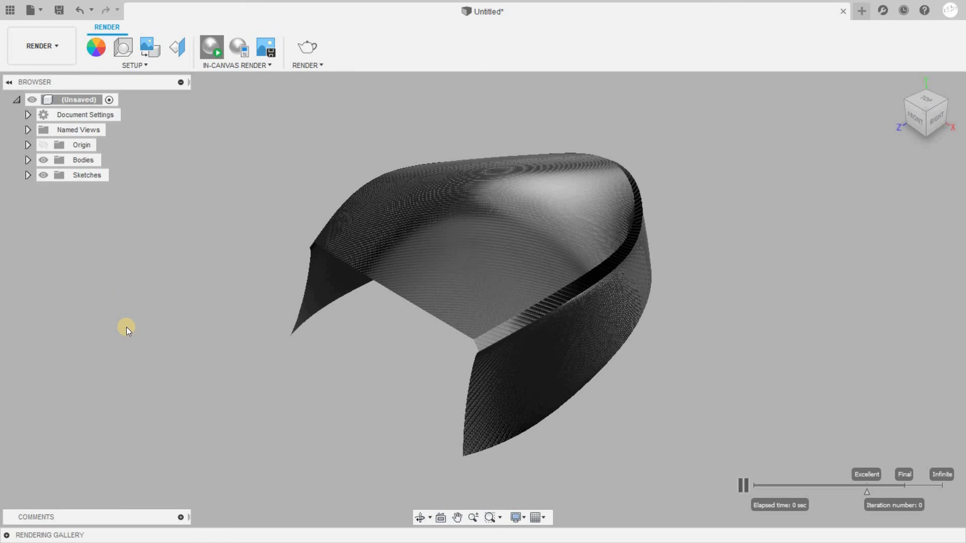